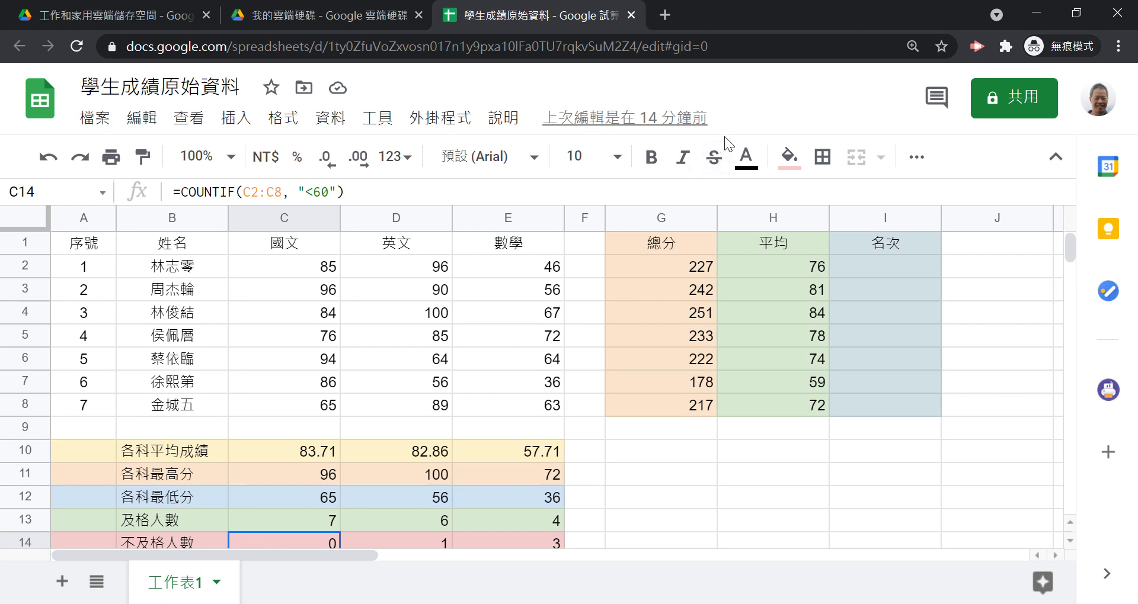
# - Enlarge the browser's page zoom to 150%
pyautogui.click(913, 46)
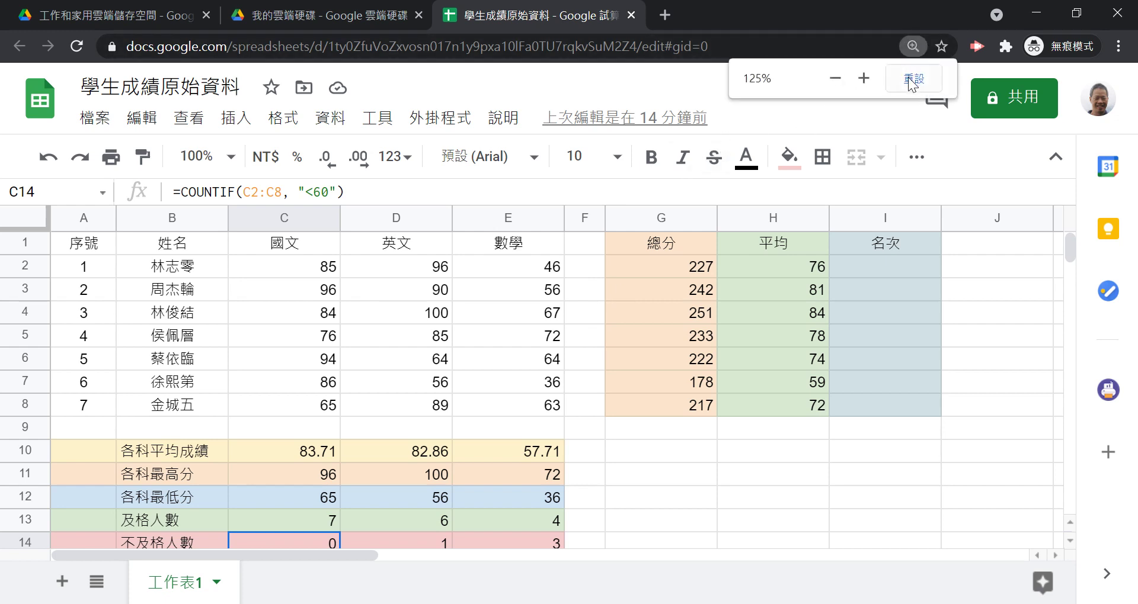
pyautogui.click(865, 79)
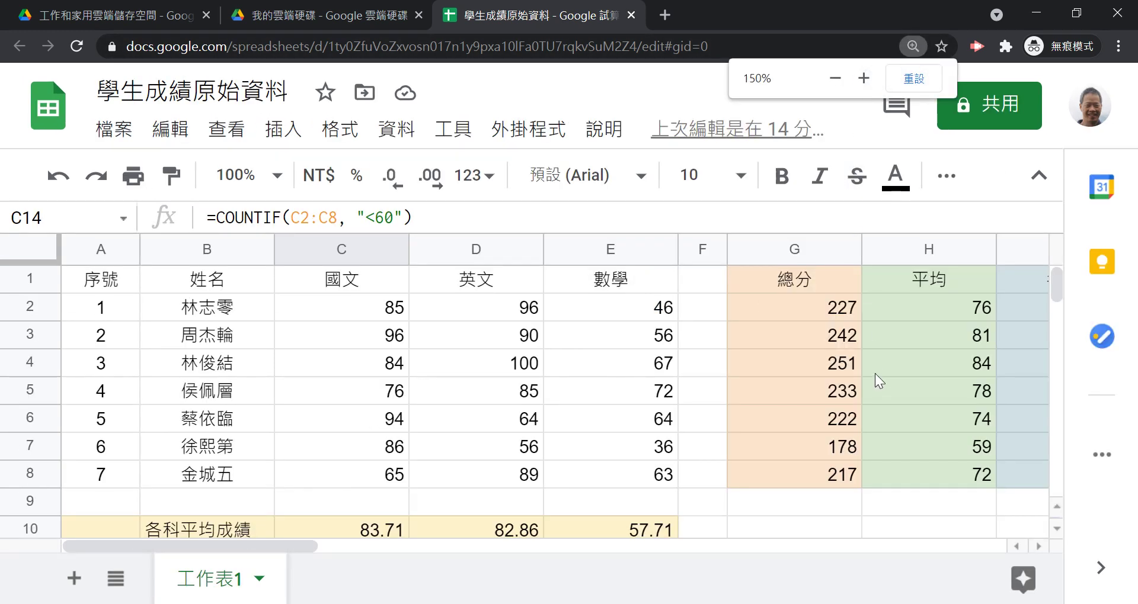
pyautogui.click(809, 522)
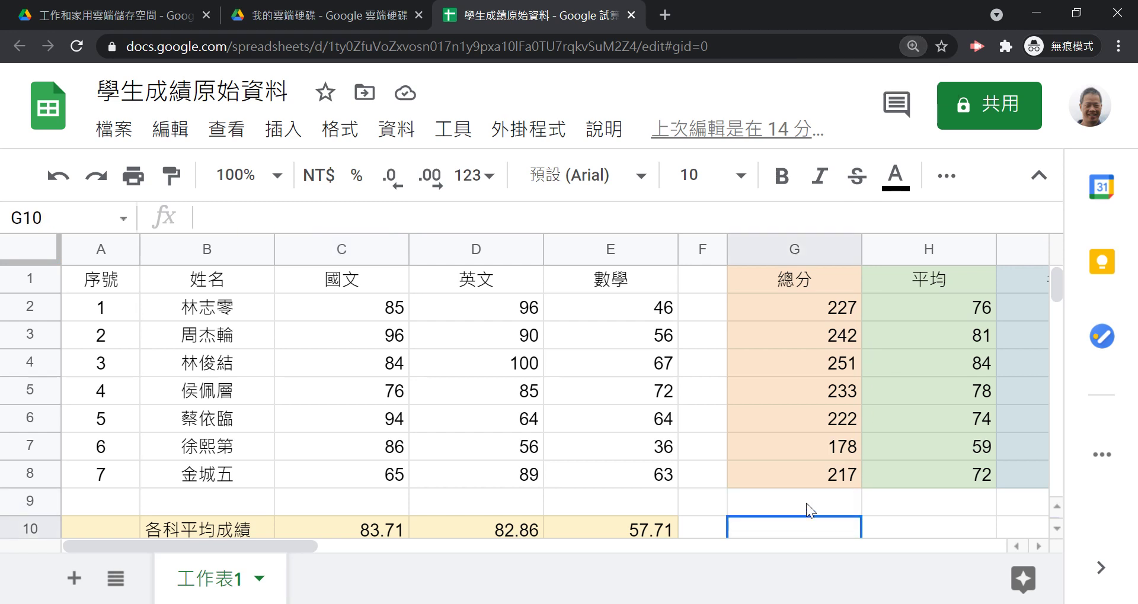
# - Examine the subject statistics in rows 10 to 14 and the 總分, 平均 and 名次 columns of the score table
pyautogui.scroll(-5, 807, 503)
pyautogui.scroll(2, 761, 502)
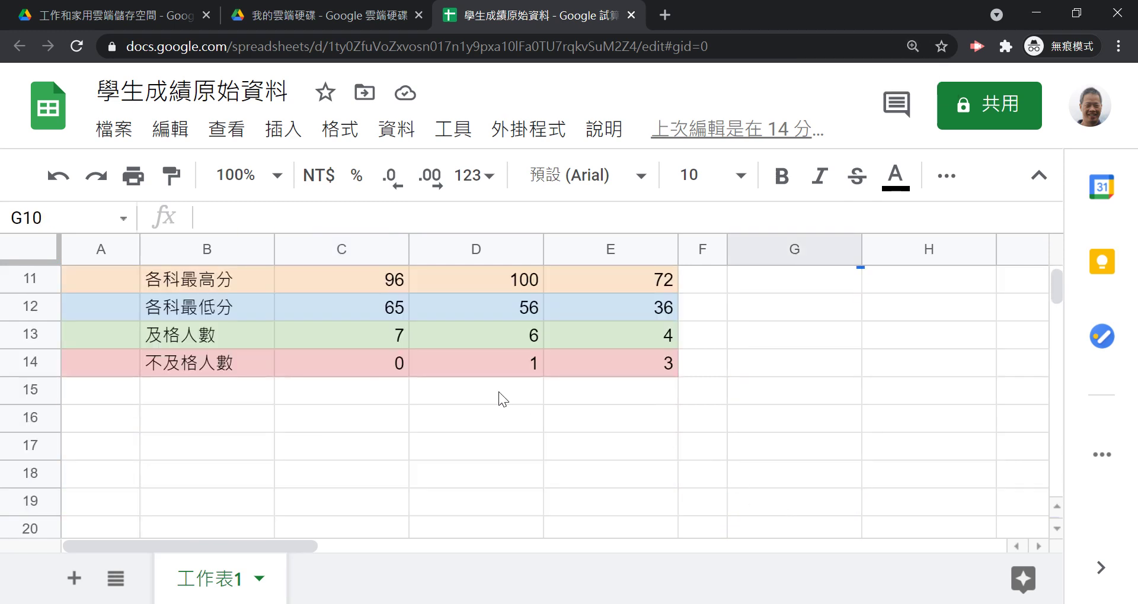
pyautogui.click(399, 365)
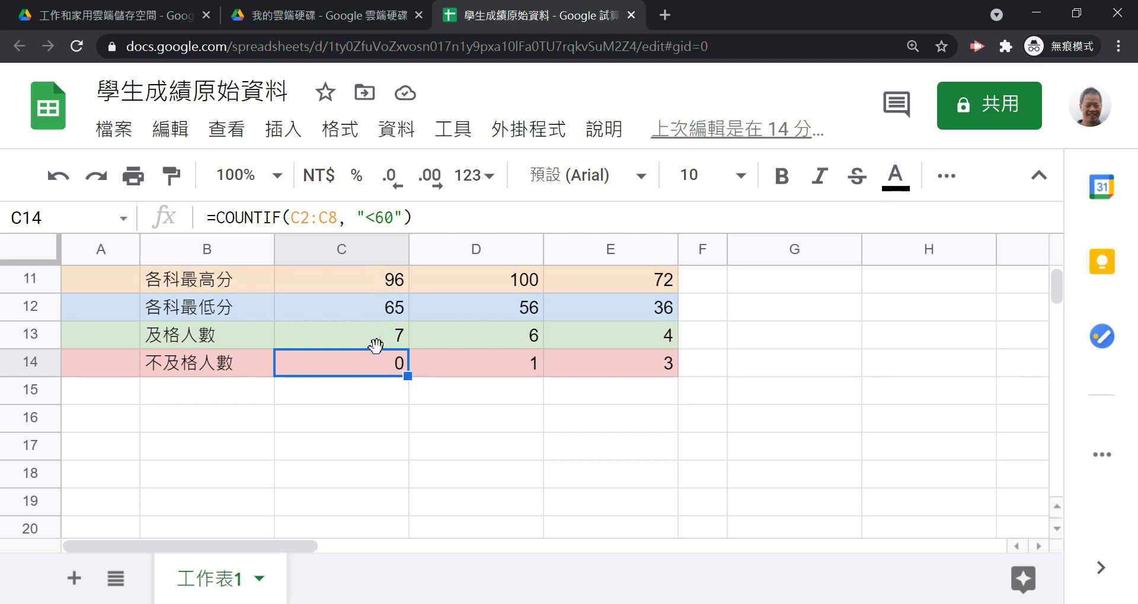
pyautogui.click(353, 313)
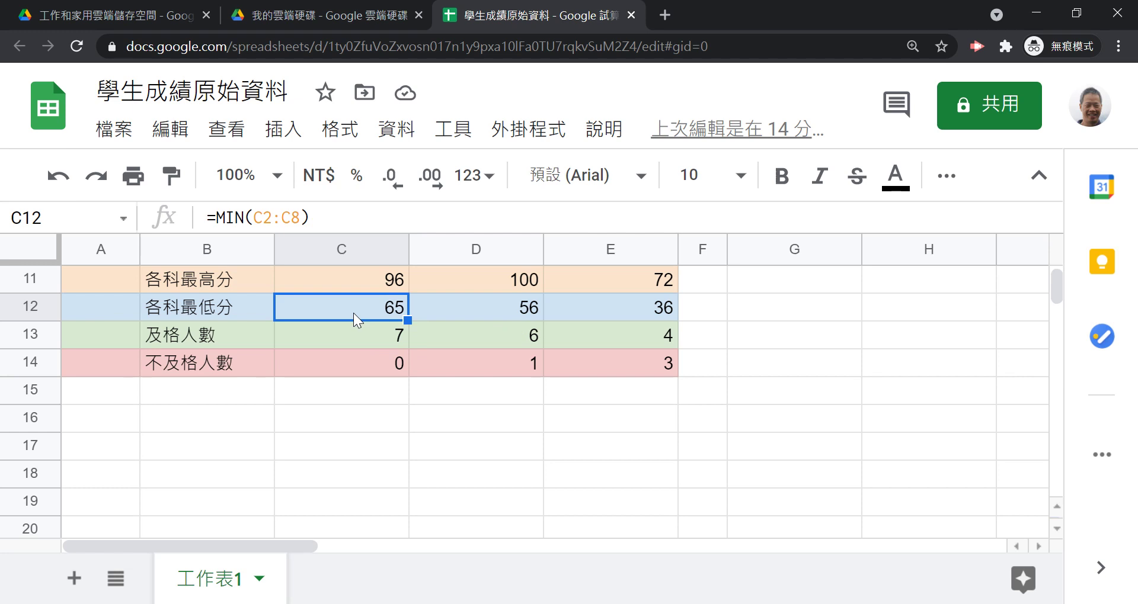
pyautogui.scroll(2, 353, 313)
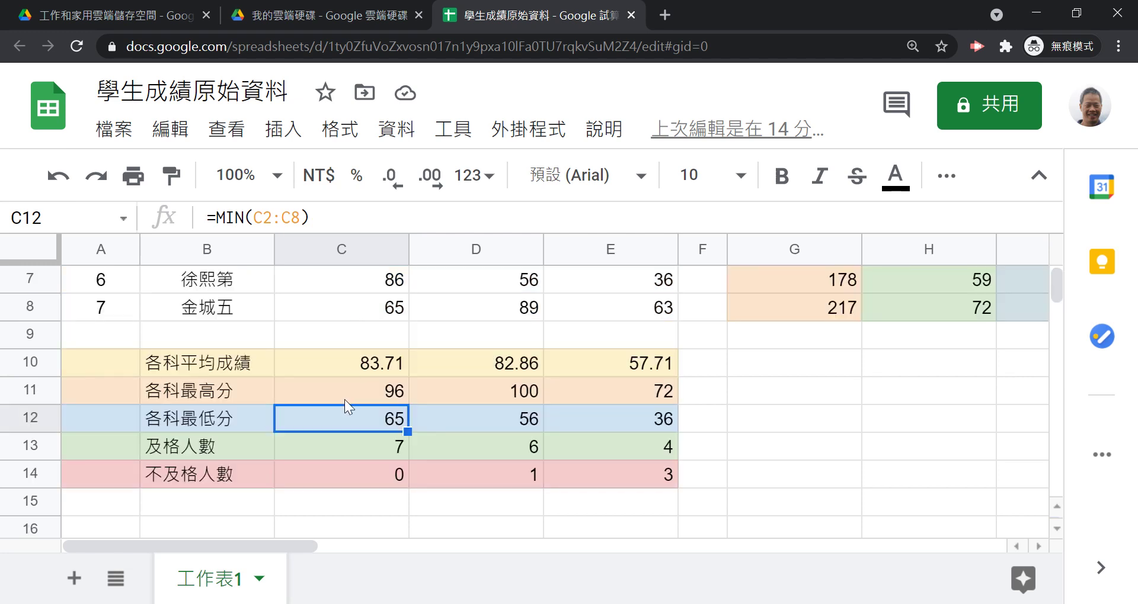
pyautogui.scroll(2, 344, 400)
pyautogui.scroll(-2, 342, 401)
pyautogui.scroll(3, 343, 401)
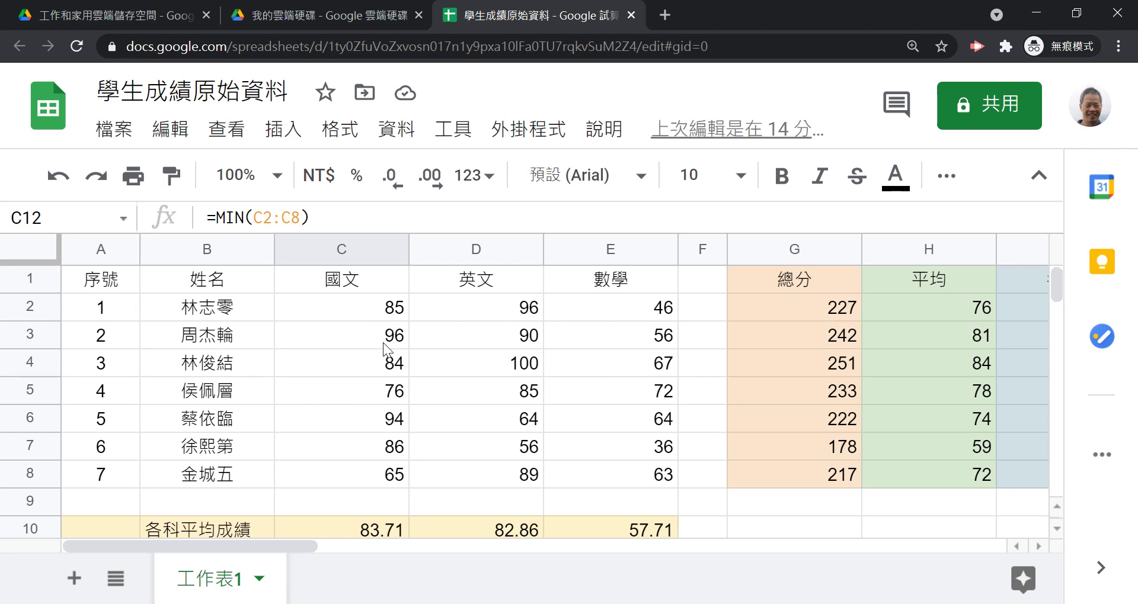
pyautogui.scroll(-4, 382, 341)
pyautogui.scroll(4, 383, 341)
pyautogui.moveTo(299, 542); pyautogui.dragTo(415, 532)
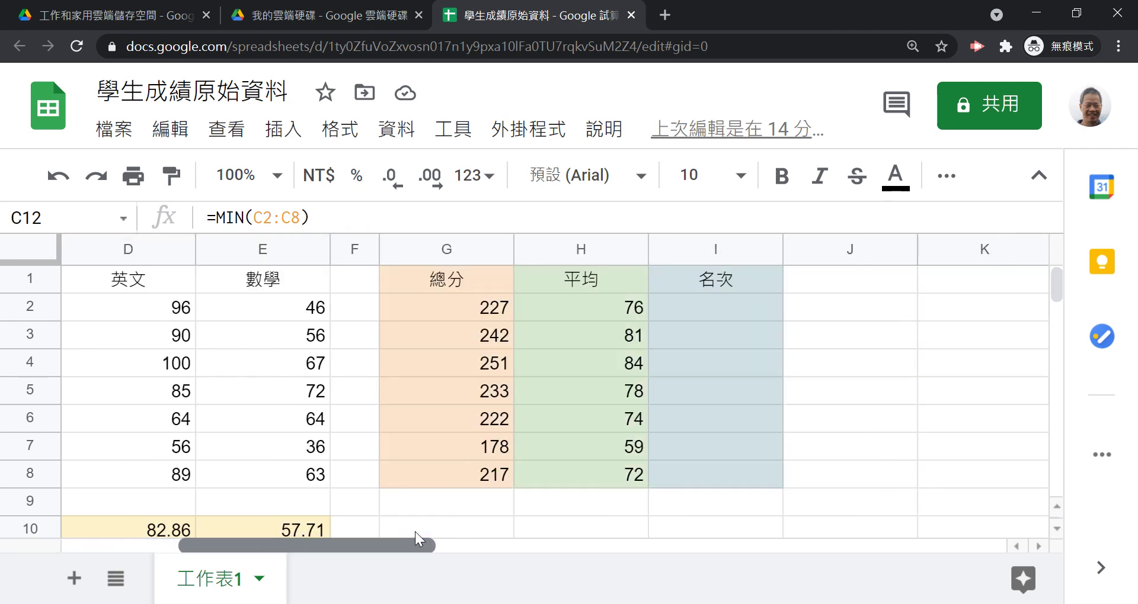
pyautogui.click(488, 473)
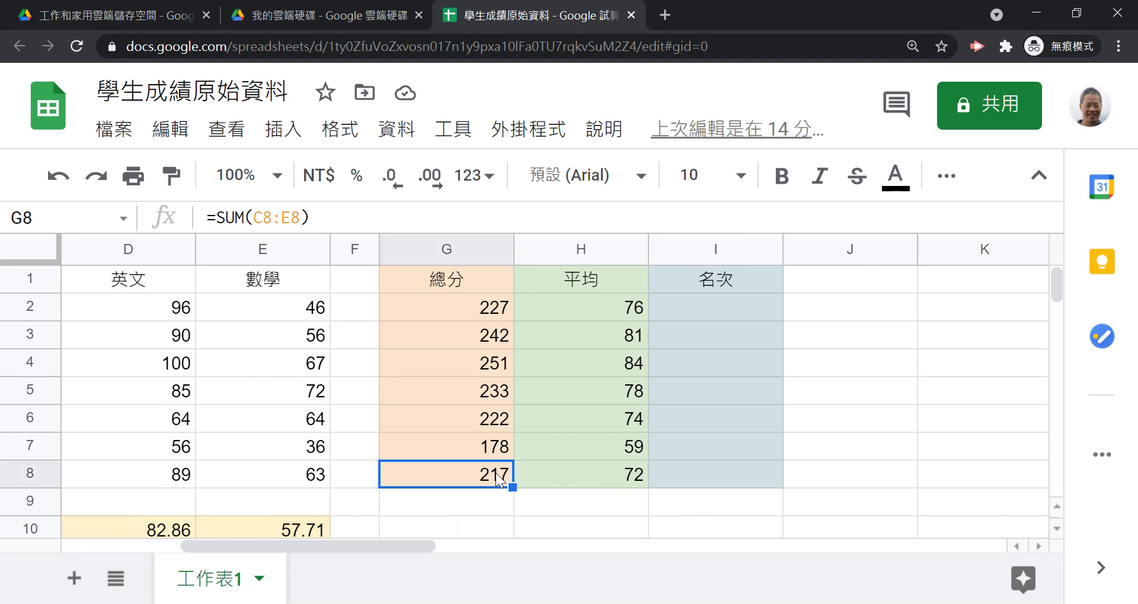
pyautogui.moveTo(413, 543); pyautogui.dragTo(278, 539)
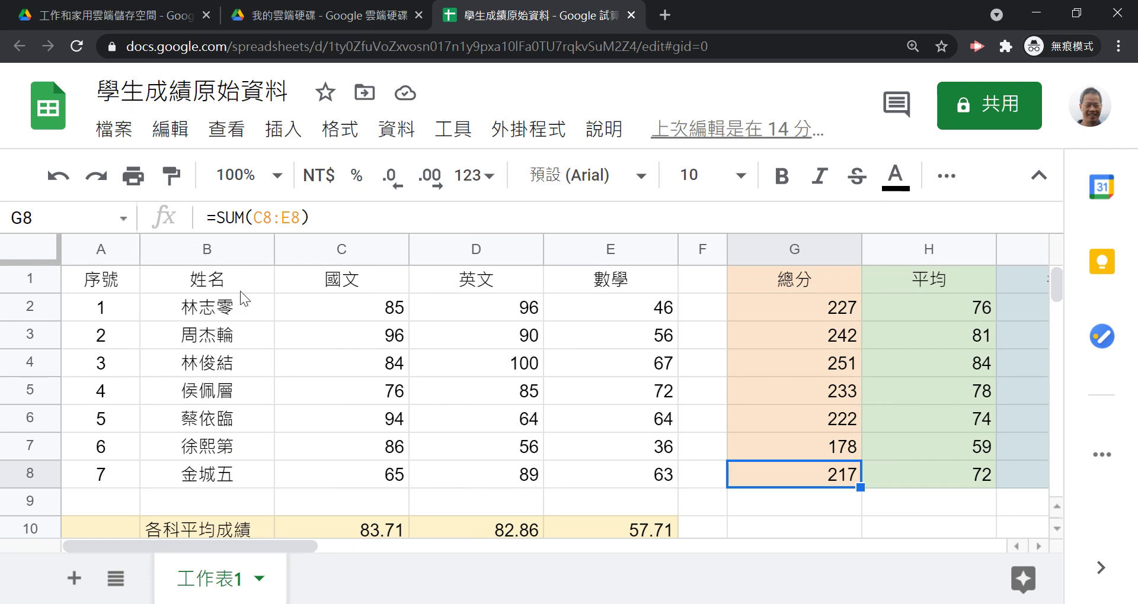
pyautogui.moveTo(296, 546); pyautogui.dragTo(224, 531)
pyautogui.moveTo(1059, 287)
pyautogui.mouseDown()
pyautogui.moveTo(1053, 302)
pyautogui.moveTo(1048, 279)
pyautogui.mouseUp()
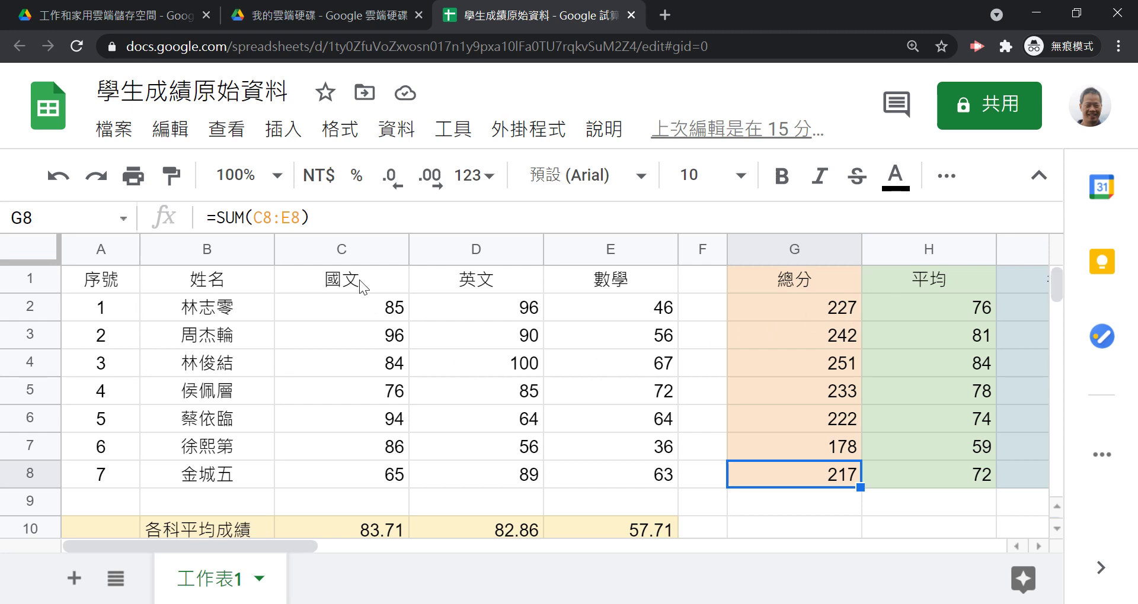
# - Freeze the sheet's first row and its first two columns, 序號 and 姓名
pyautogui.click(224, 141)
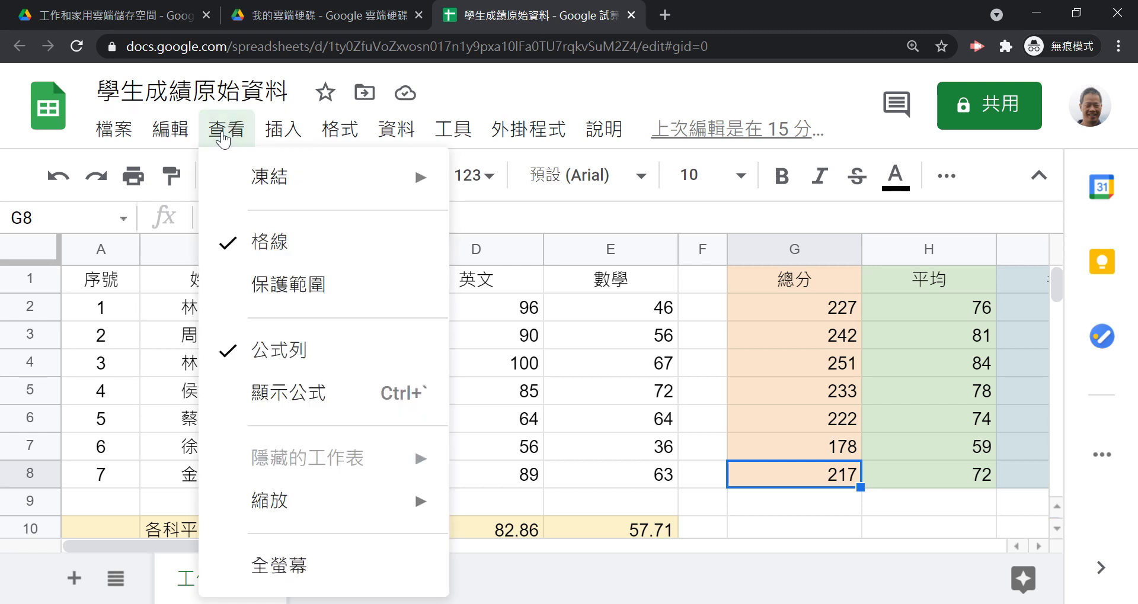
pyautogui.moveTo(249, 183)
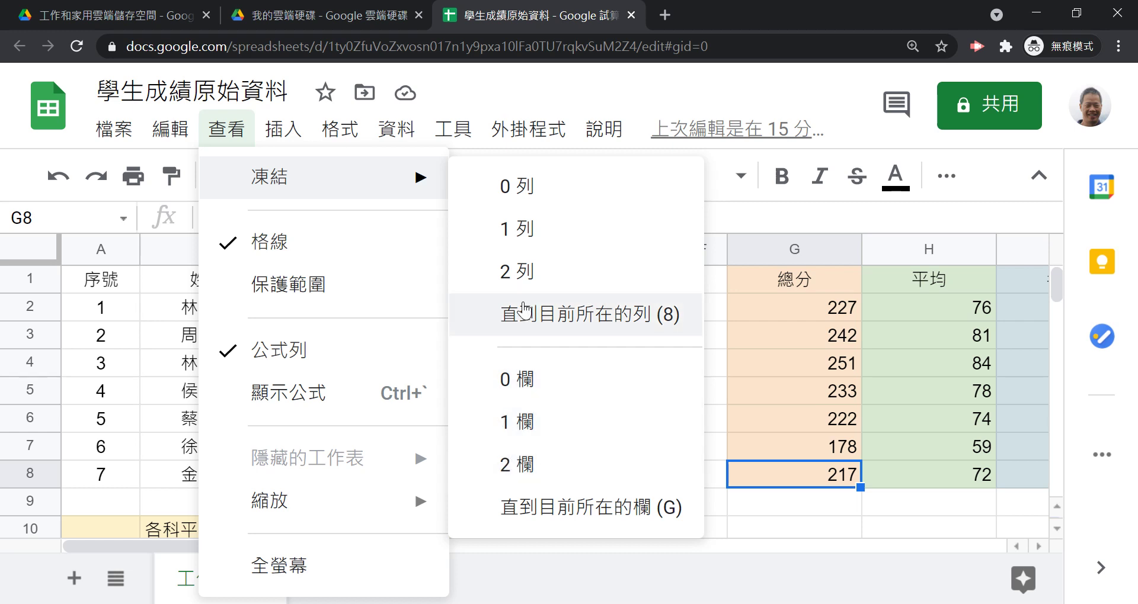
pyautogui.moveTo(220, 141)
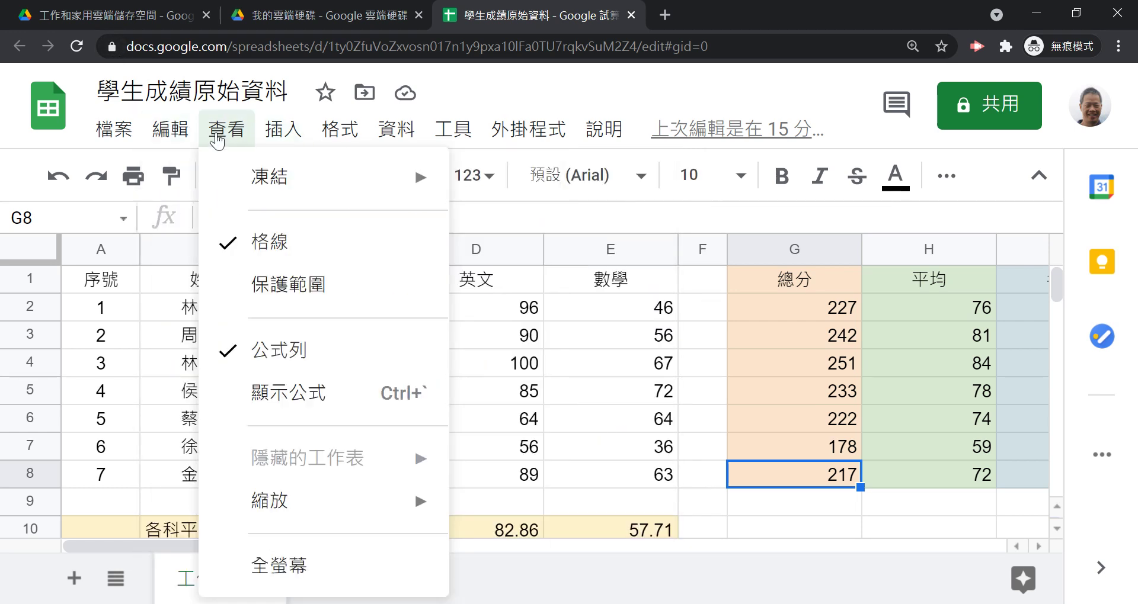
pyautogui.moveTo(370, 183)
pyautogui.click(520, 232)
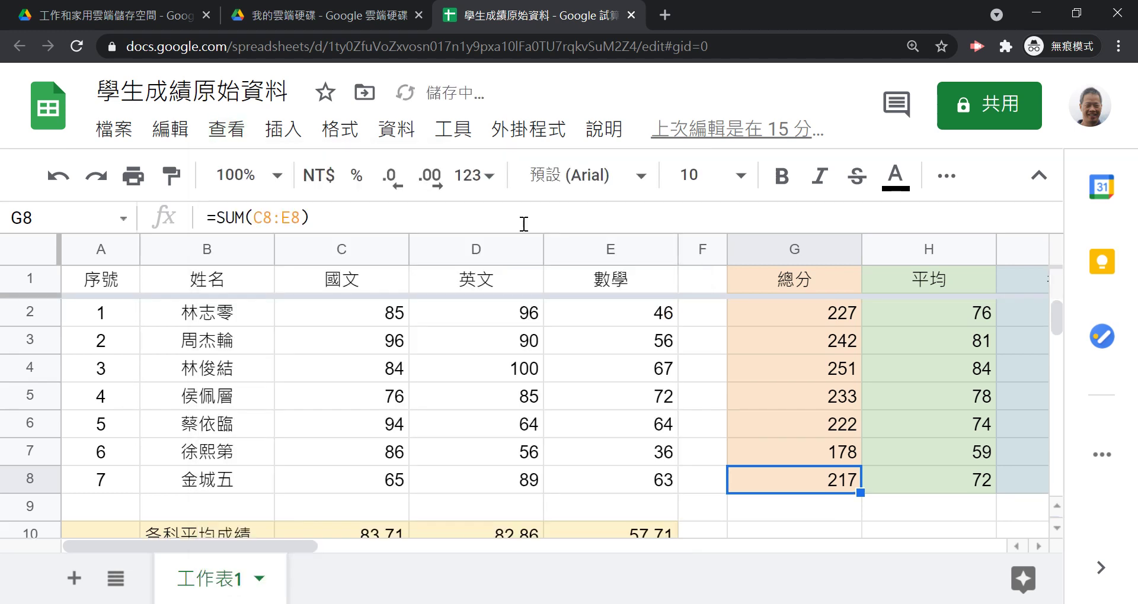
pyautogui.click(228, 131)
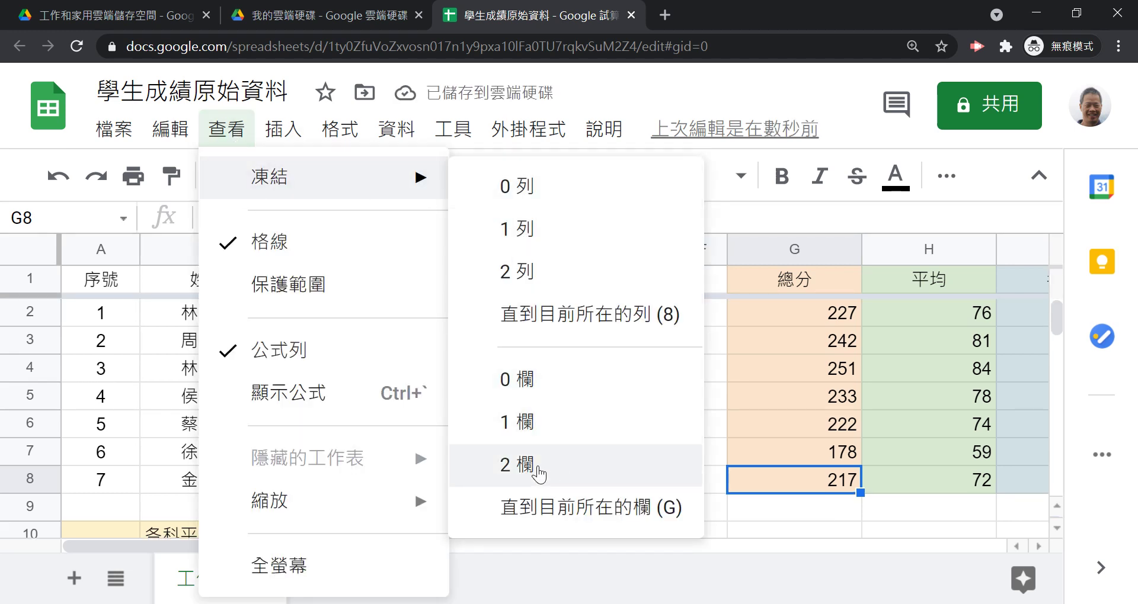
pyautogui.click(537, 466)
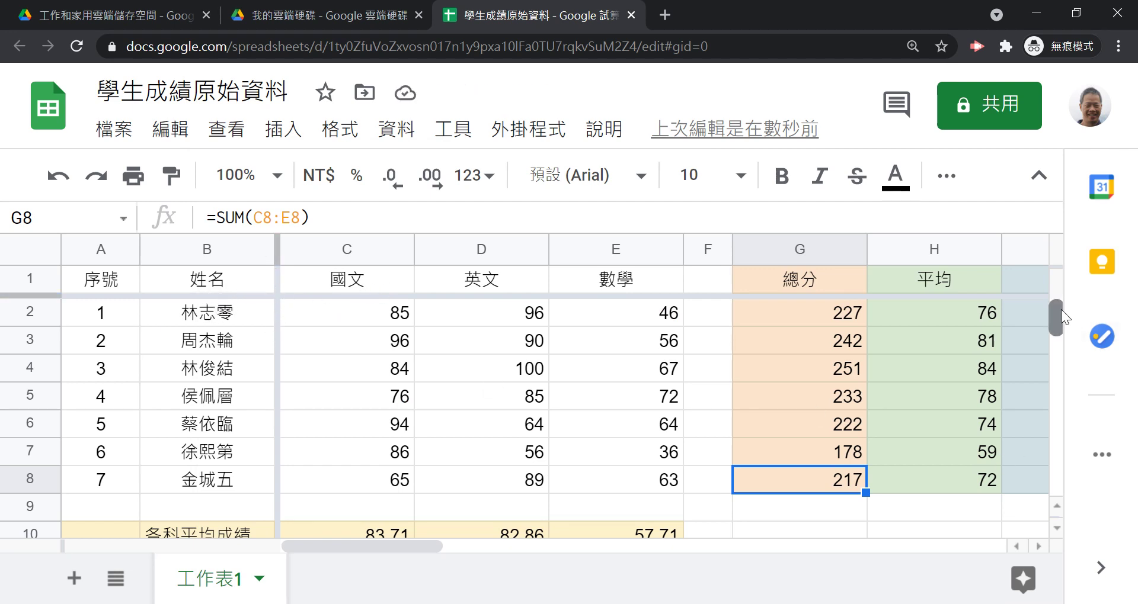
# - Move down the 國文 column to row 15 and back up to C1 to check the frozen header row
pyautogui.moveTo(1060, 310)
pyautogui.mouseDown()
pyautogui.moveTo(1062, 320)
pyautogui.moveTo(1053, 299)
pyautogui.mouseUp()
pyautogui.click(1057, 528)
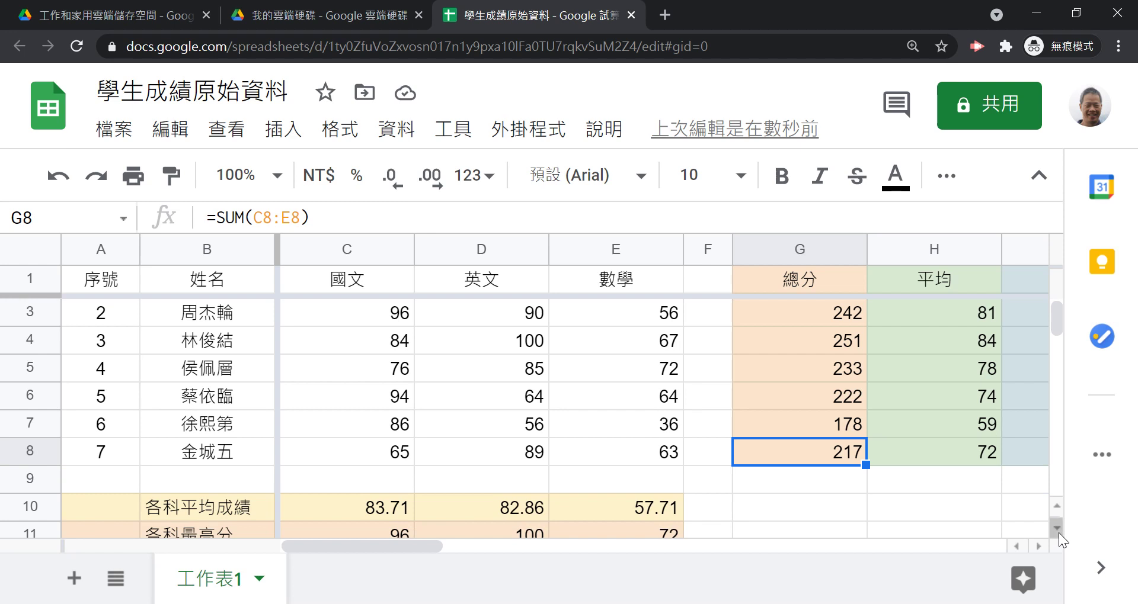
pyautogui.click(399, 321)
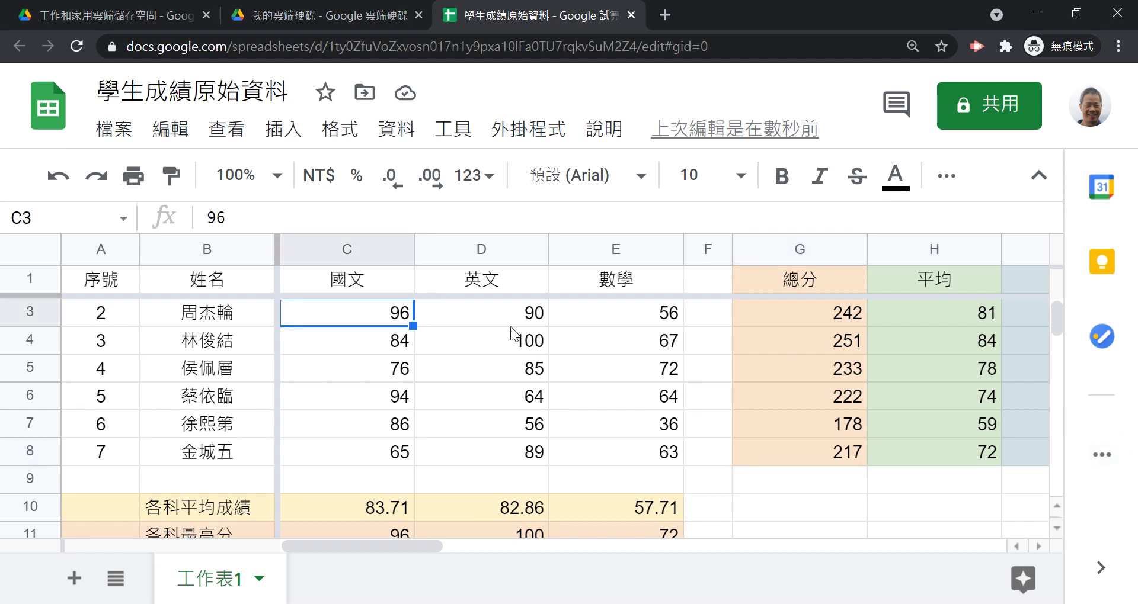
pyautogui.press('Down')
pyautogui.press('Down')
pyautogui.press('Down')
pyautogui.press('Down')
pyautogui.press('Down')
pyautogui.press('Down')
pyautogui.press('Down')
pyautogui.press('Down')
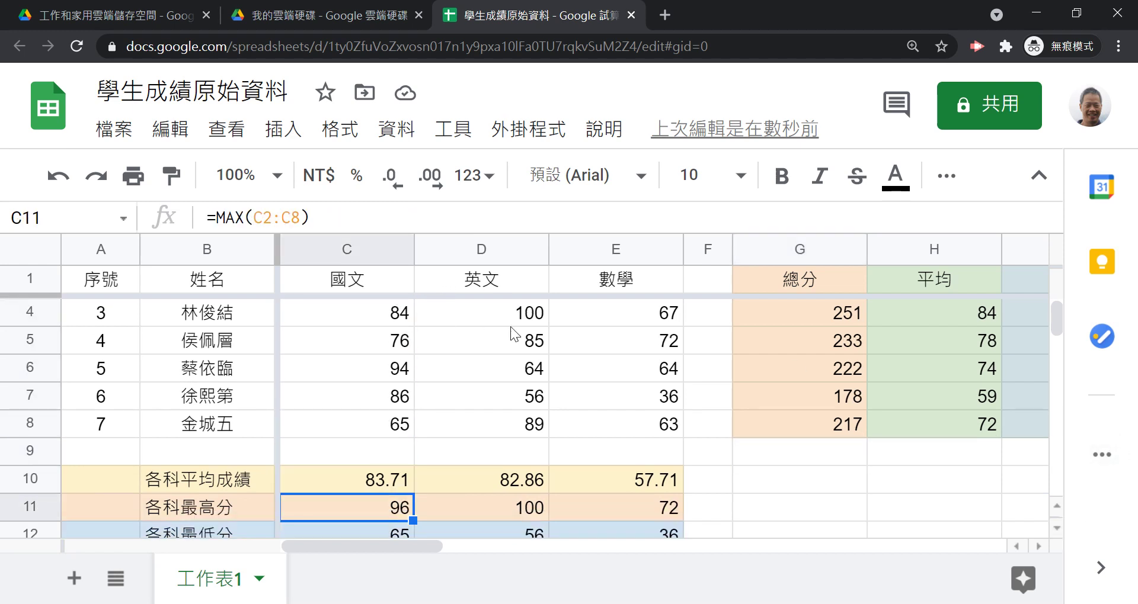
pyautogui.press('Down')
pyautogui.press('Down')
pyautogui.press('Down')
pyautogui.press('Down')
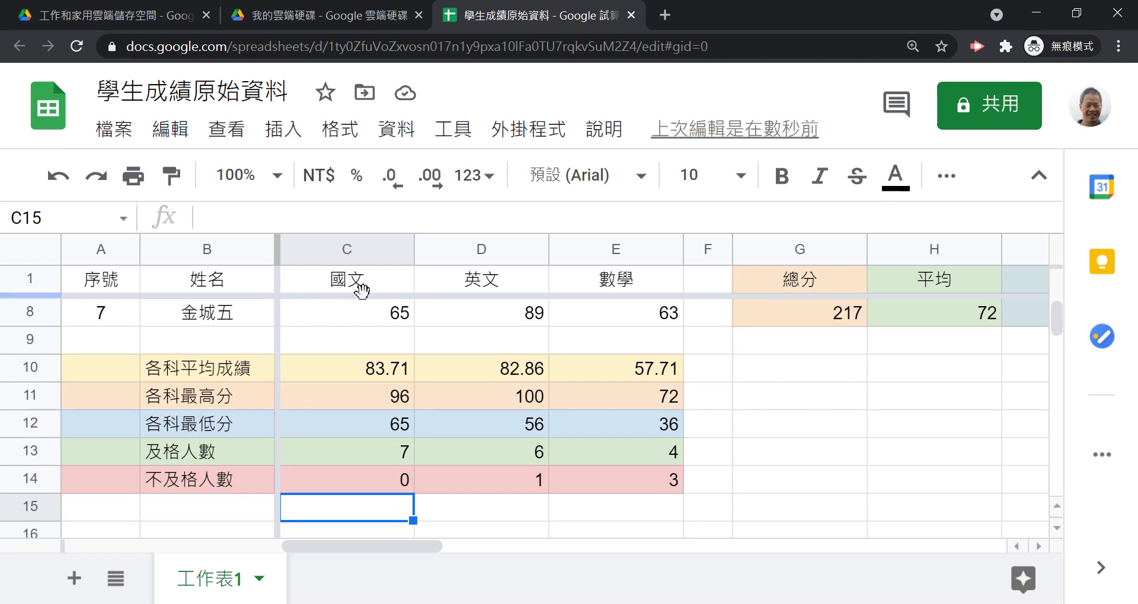
pyautogui.press('Up')
pyautogui.press('Up')
pyautogui.press('Up')
pyautogui.press('Up')
pyautogui.press('Up')
pyautogui.press('Up')
pyautogui.press('Up')
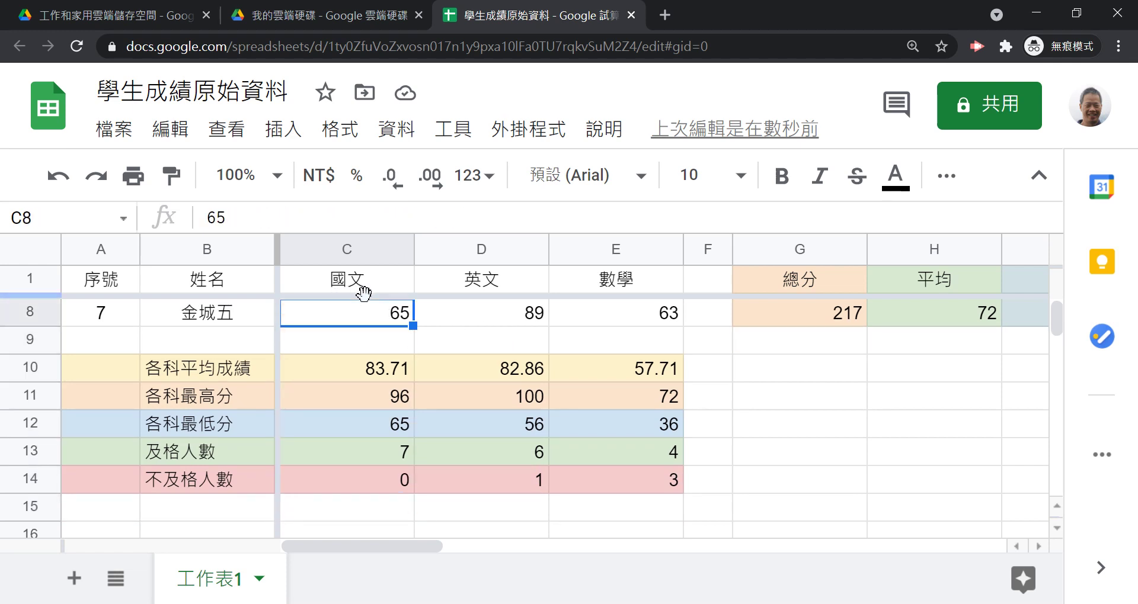
pyautogui.press('Up')
pyautogui.press('Up')
pyautogui.press('Up')
pyautogui.press('Up')
pyautogui.press('Up')
pyautogui.press('Up')
pyautogui.press('Up')
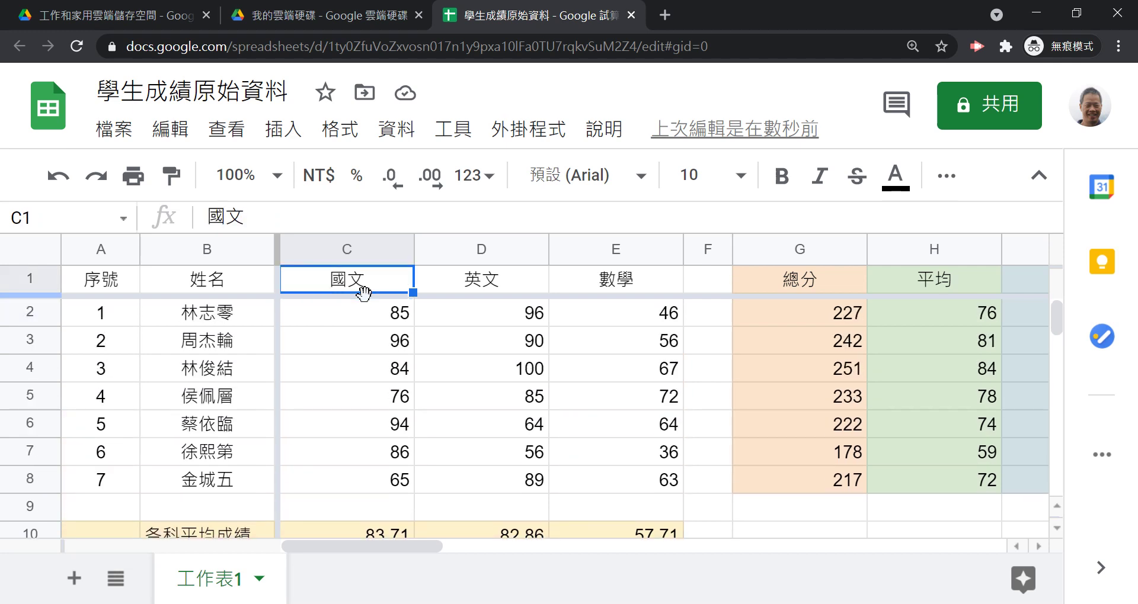
# - Check the frozen row and columns against the sheet's far columns and lower rows
pyautogui.moveTo(393, 546); pyautogui.dragTo(444, 544)
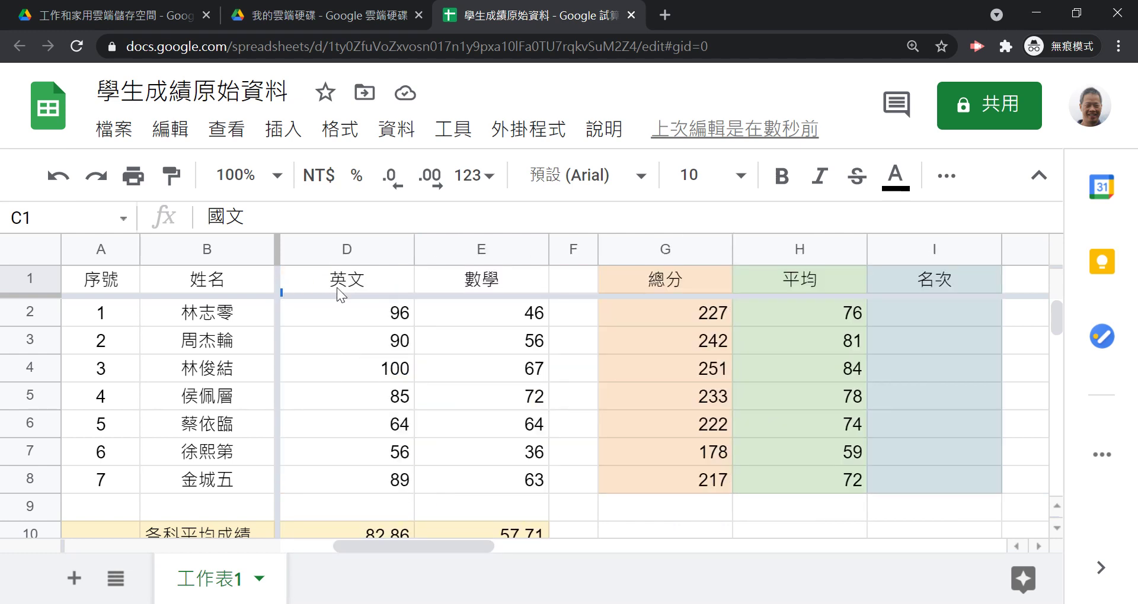
pyautogui.moveTo(437, 551); pyautogui.dragTo(510, 542)
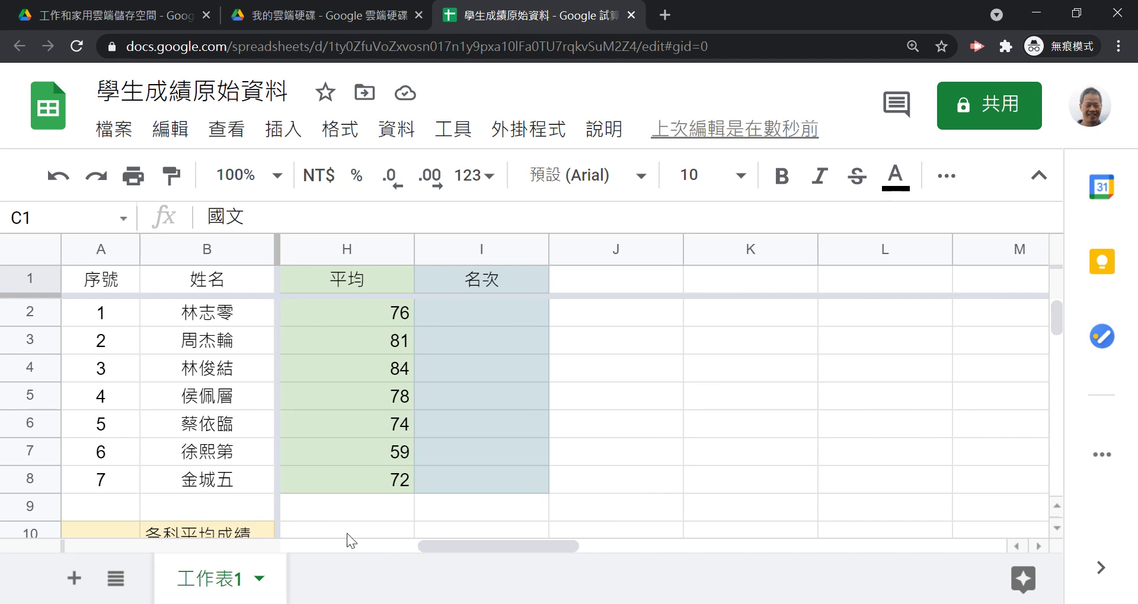
pyautogui.moveTo(432, 547); pyautogui.dragTo(225, 516)
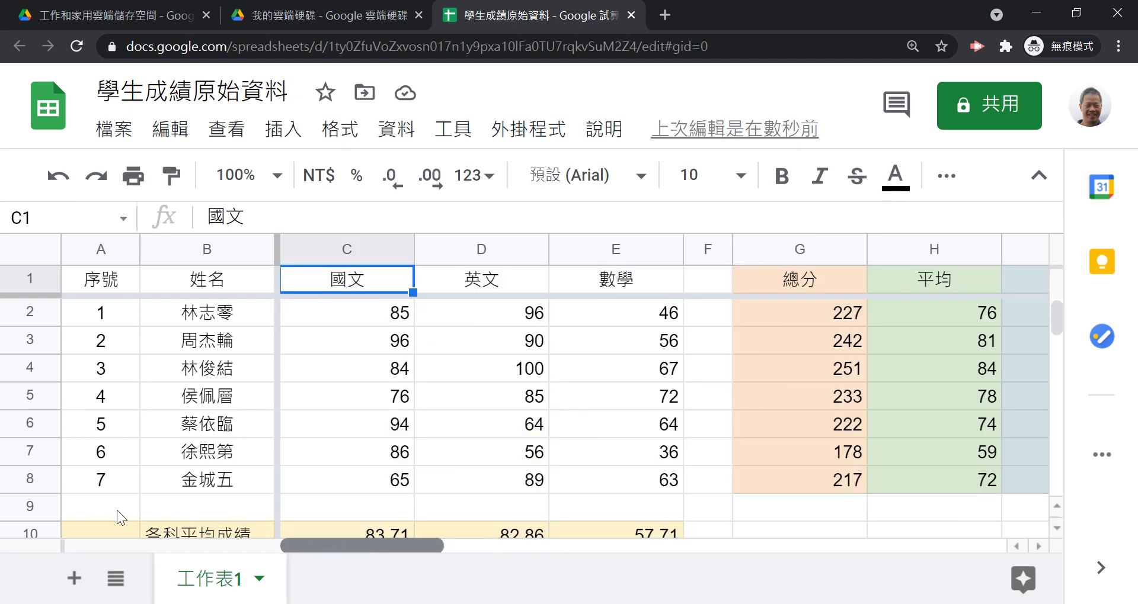
pyautogui.scroll(-5, 342, 464)
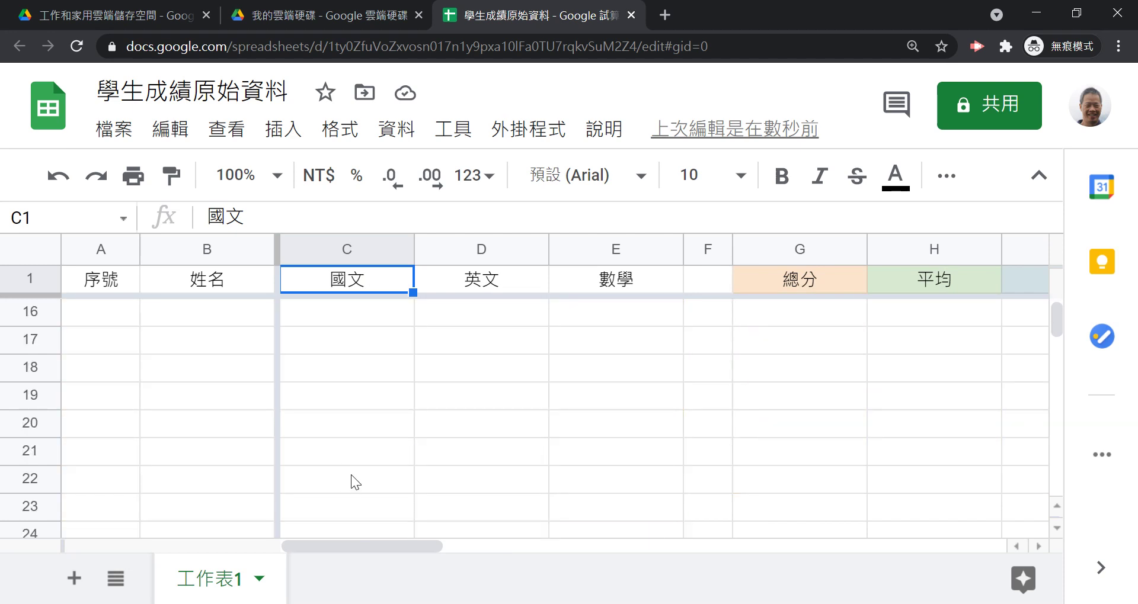
pyautogui.scroll(2, 355, 451)
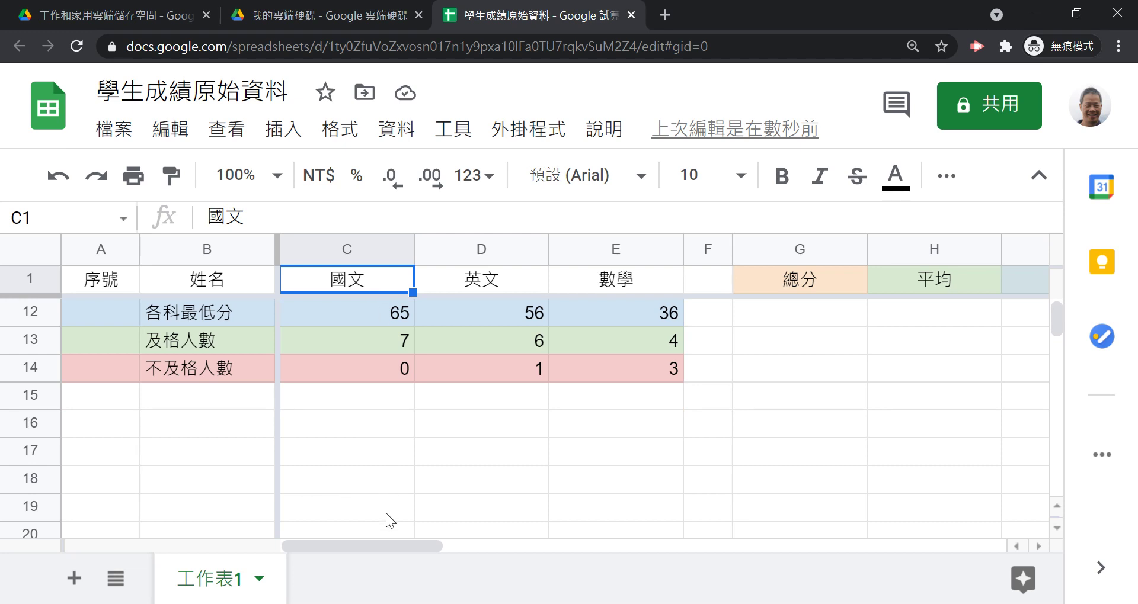
pyautogui.moveTo(390, 545); pyautogui.dragTo(611, 570)
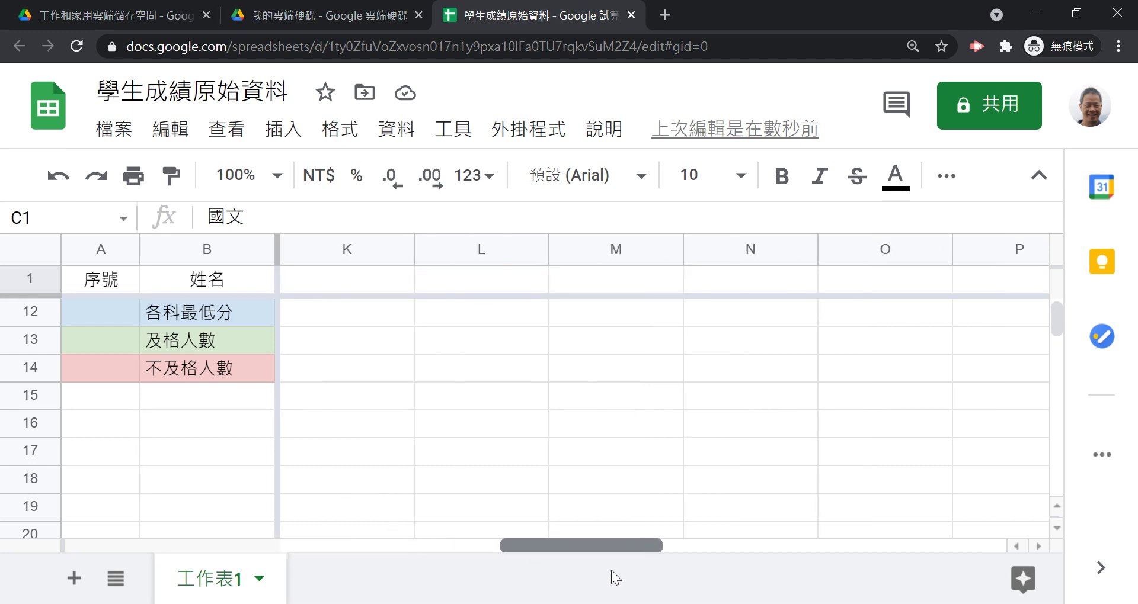
pyautogui.scroll(5, 221, 351)
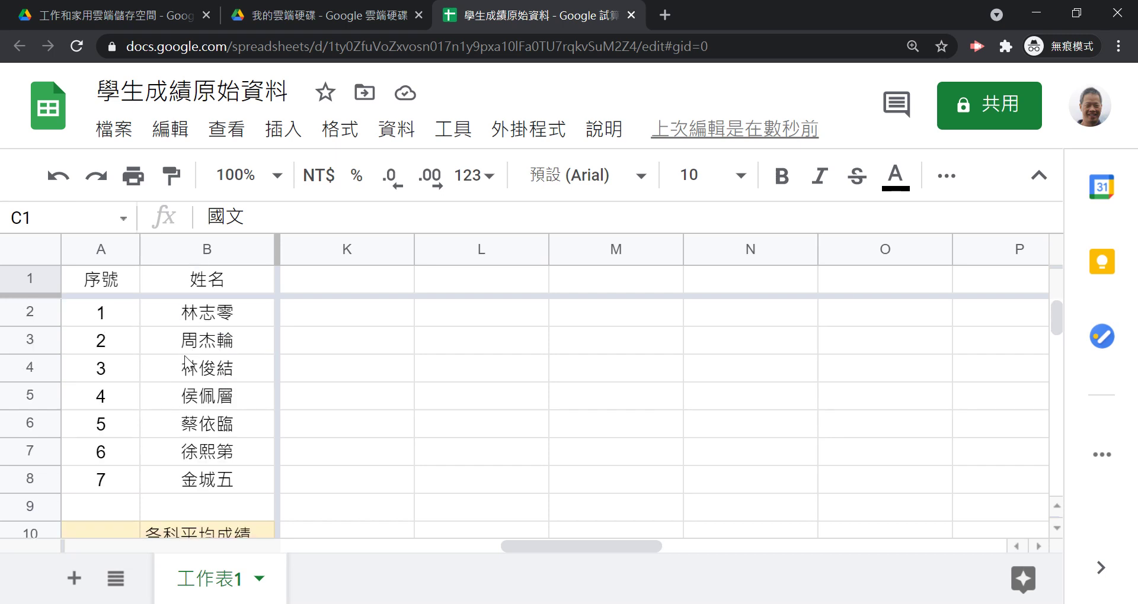
pyautogui.click(227, 138)
pyautogui.moveTo(263, 198)
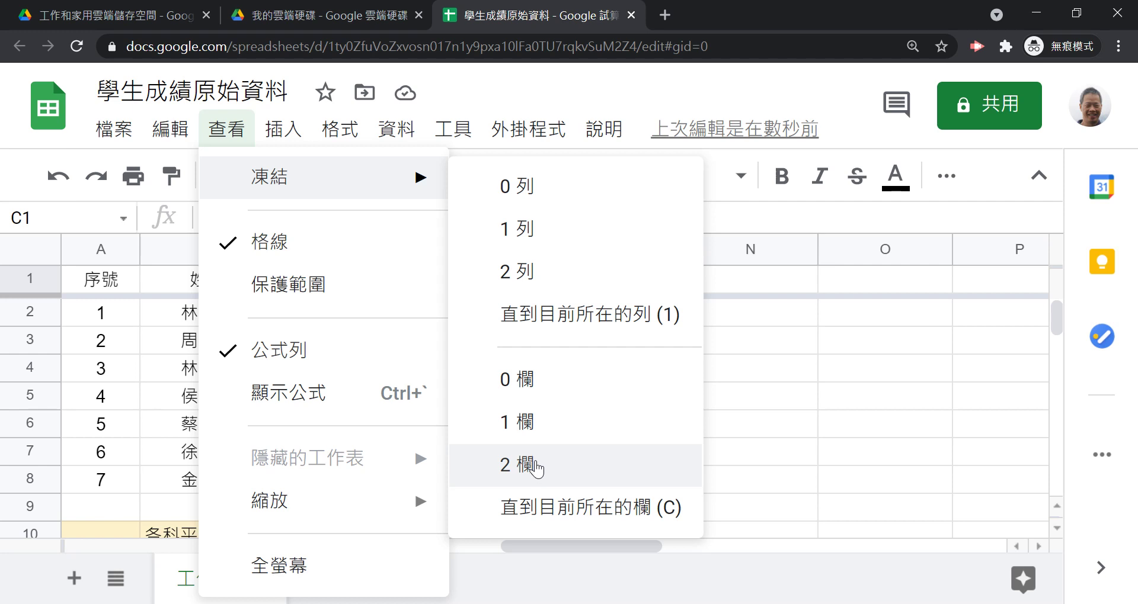
pyautogui.click(767, 407)
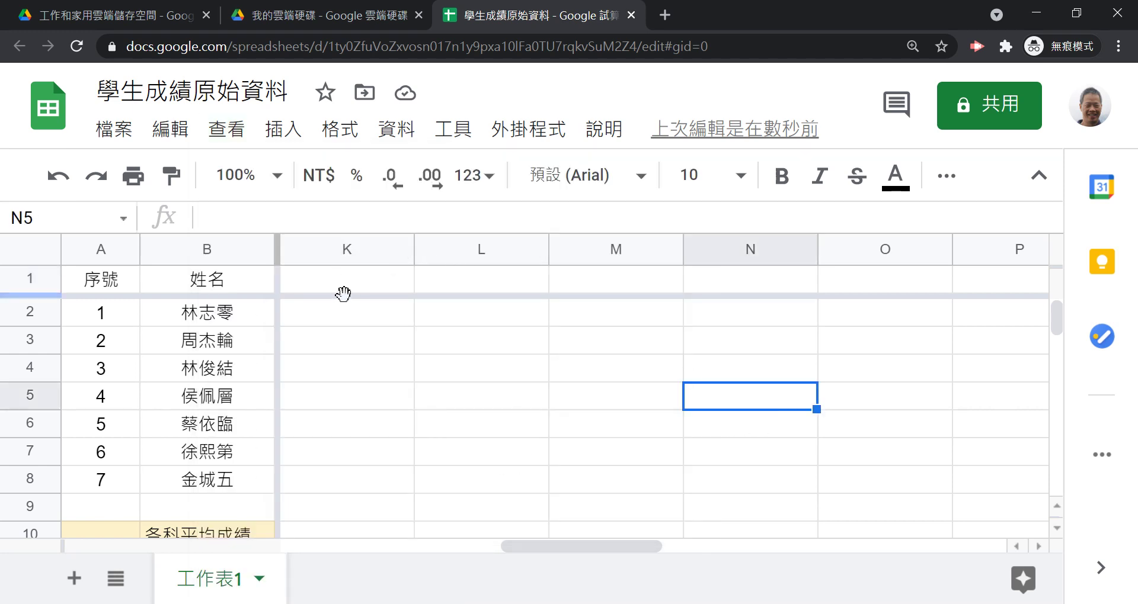
# - Remove the sheet's freezing by setting the frozen rows to 0 and the frozen columns to 0
pyautogui.moveTo(513, 550); pyautogui.dragTo(330, 533)
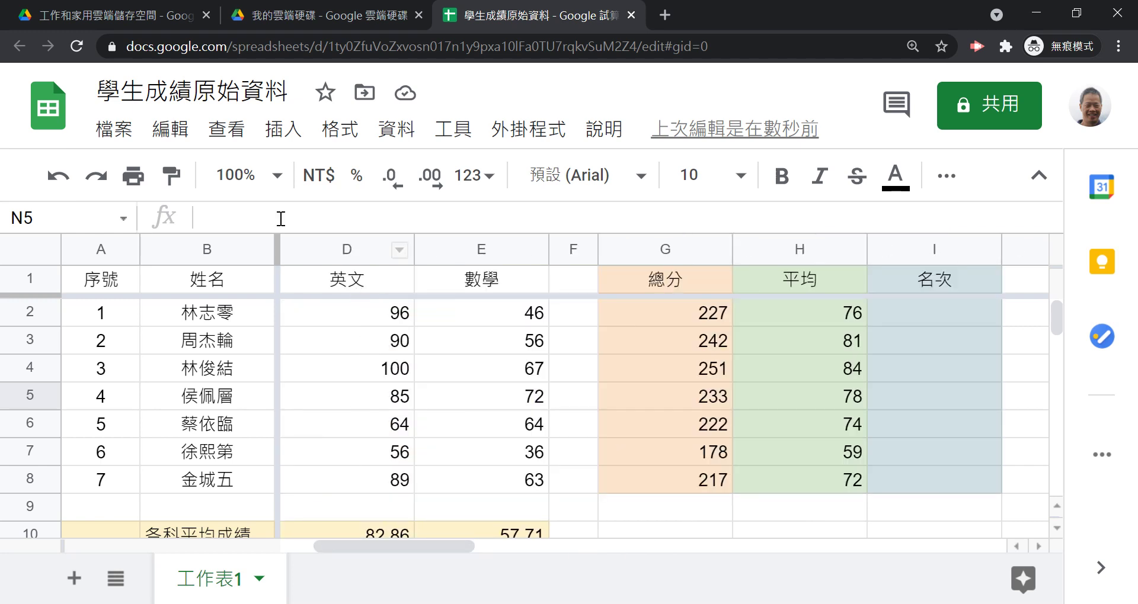
pyautogui.click(231, 132)
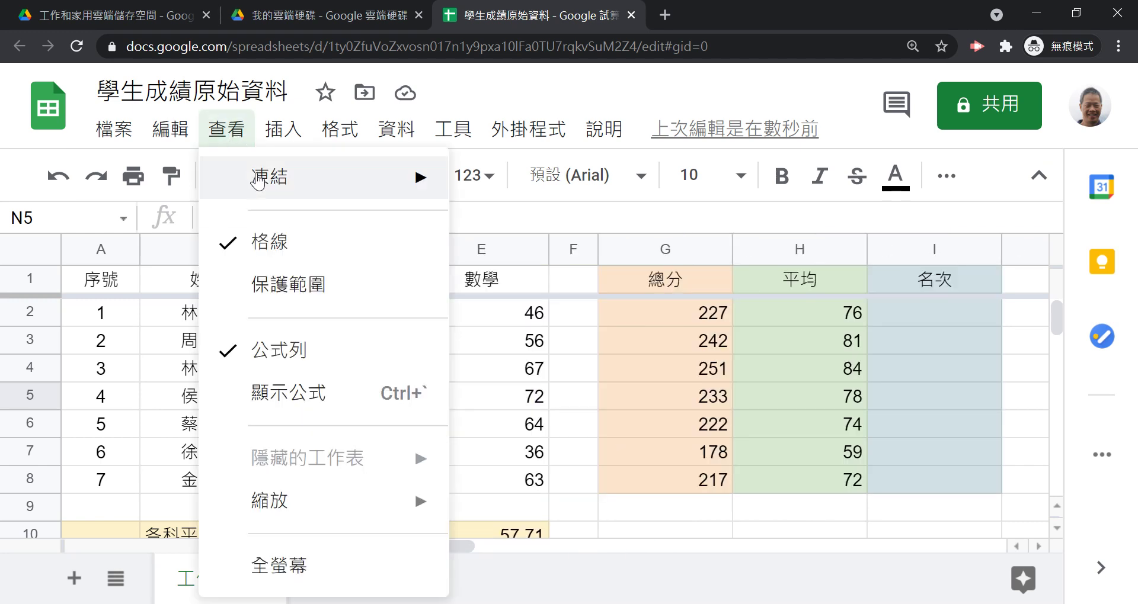
pyautogui.moveTo(278, 178)
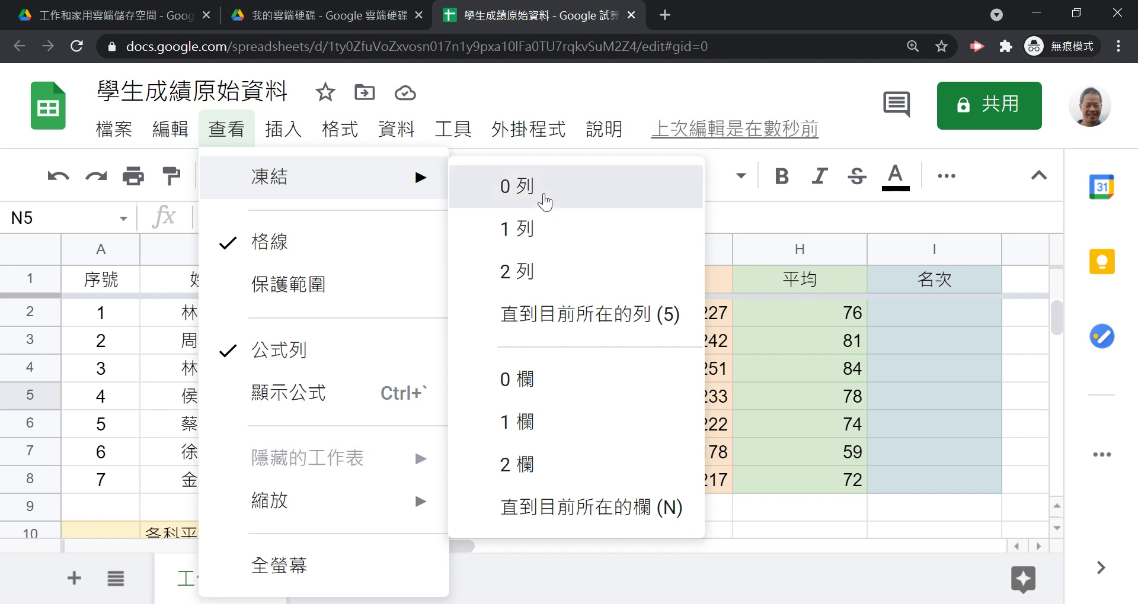
pyautogui.click(544, 202)
pyautogui.click(248, 138)
pyautogui.moveTo(287, 178)
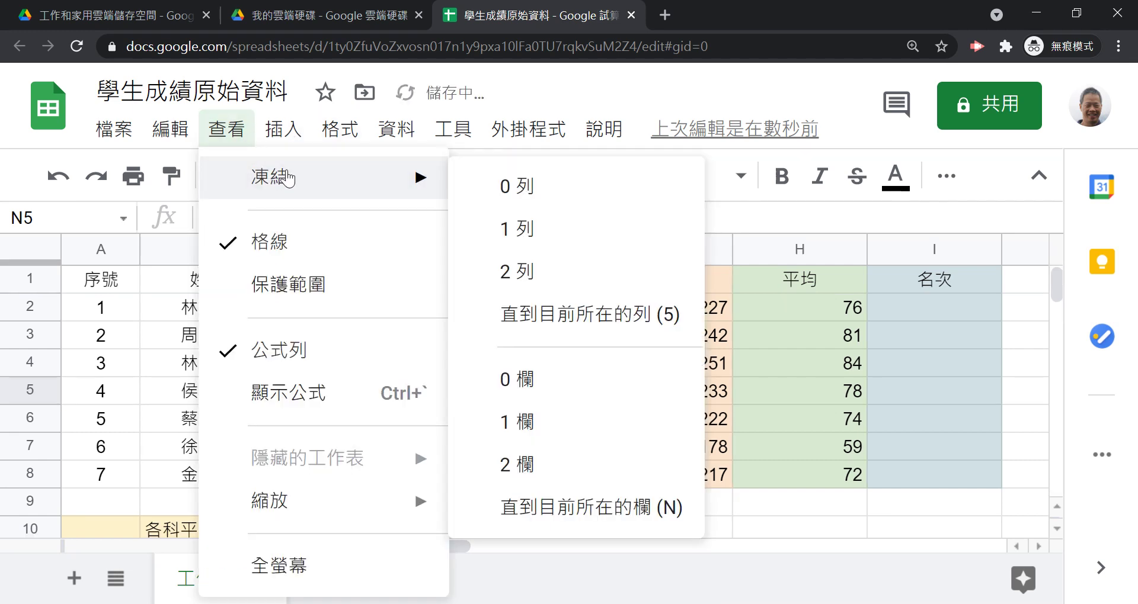
pyautogui.click(539, 386)
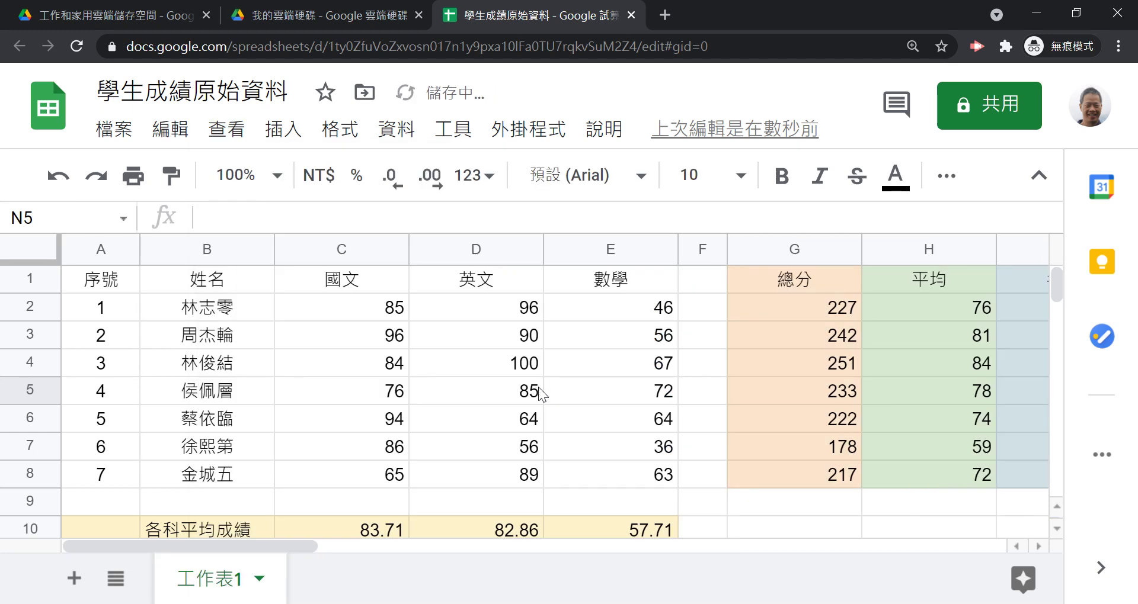
# - Check how the header row and the 序號 and 姓名 columns behave when moving through the unfrozen sheet vertically and horizontally
pyautogui.click(441, 400)
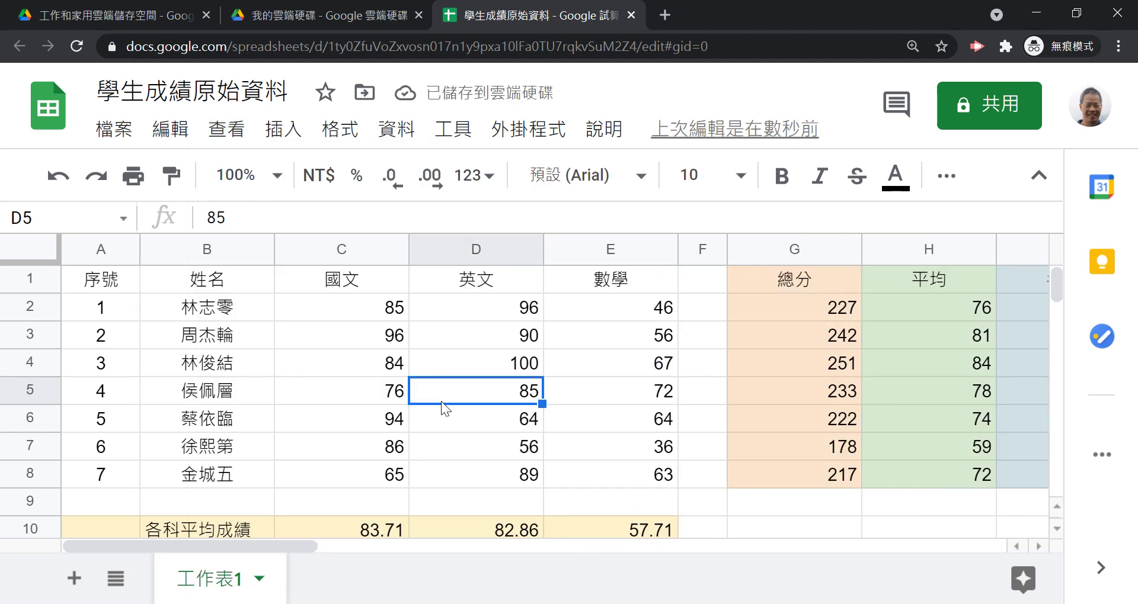
pyautogui.scroll(-3, 445, 404)
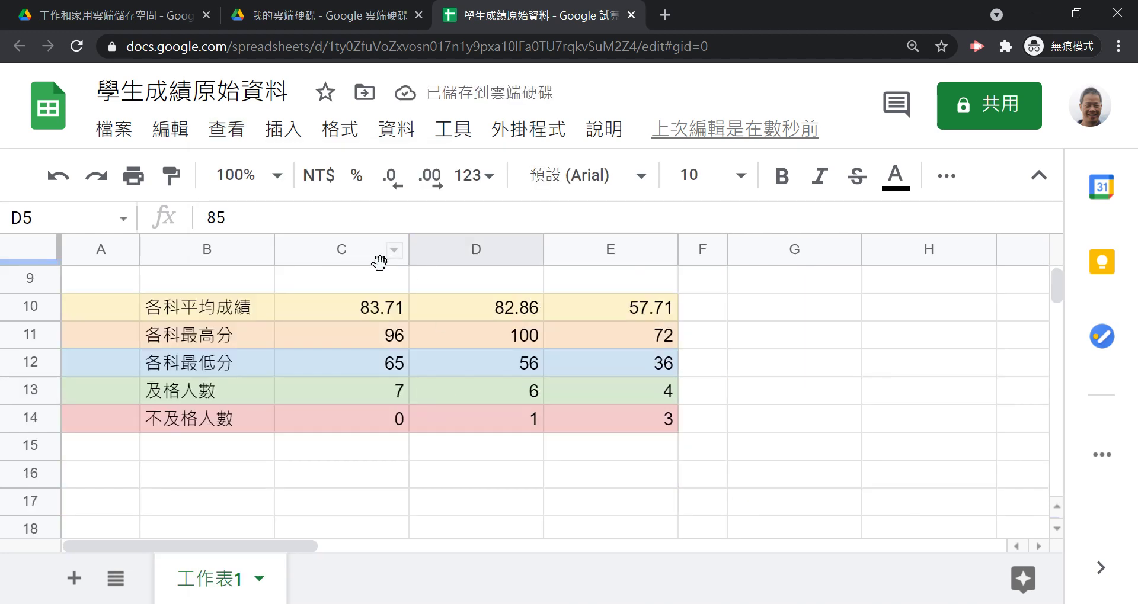
pyautogui.scroll(3, 454, 385)
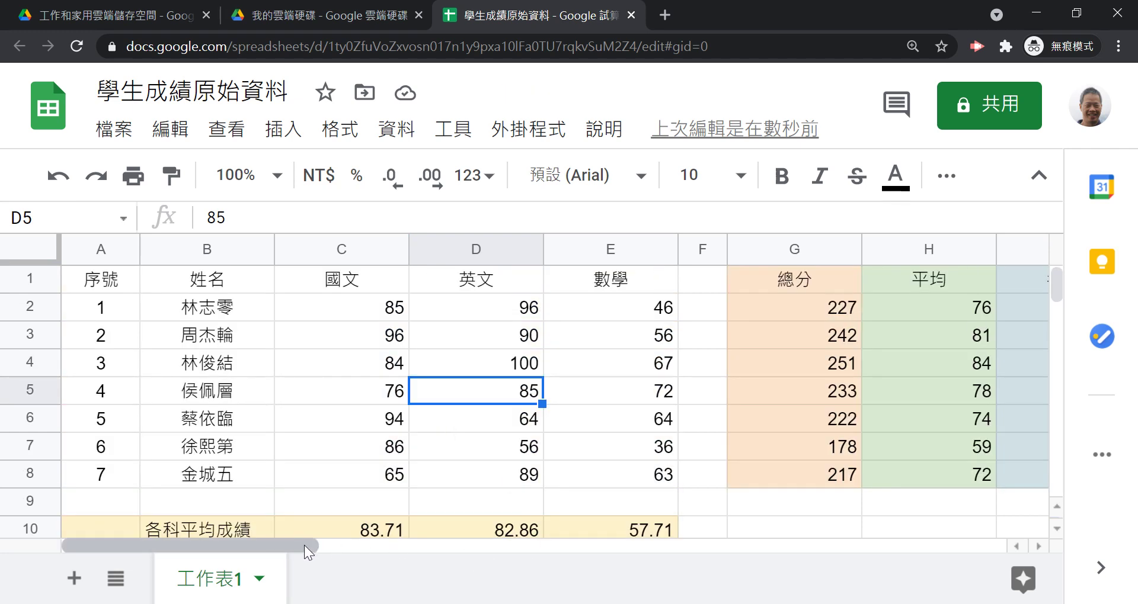
pyautogui.moveTo(304, 545); pyautogui.dragTo(385, 547)
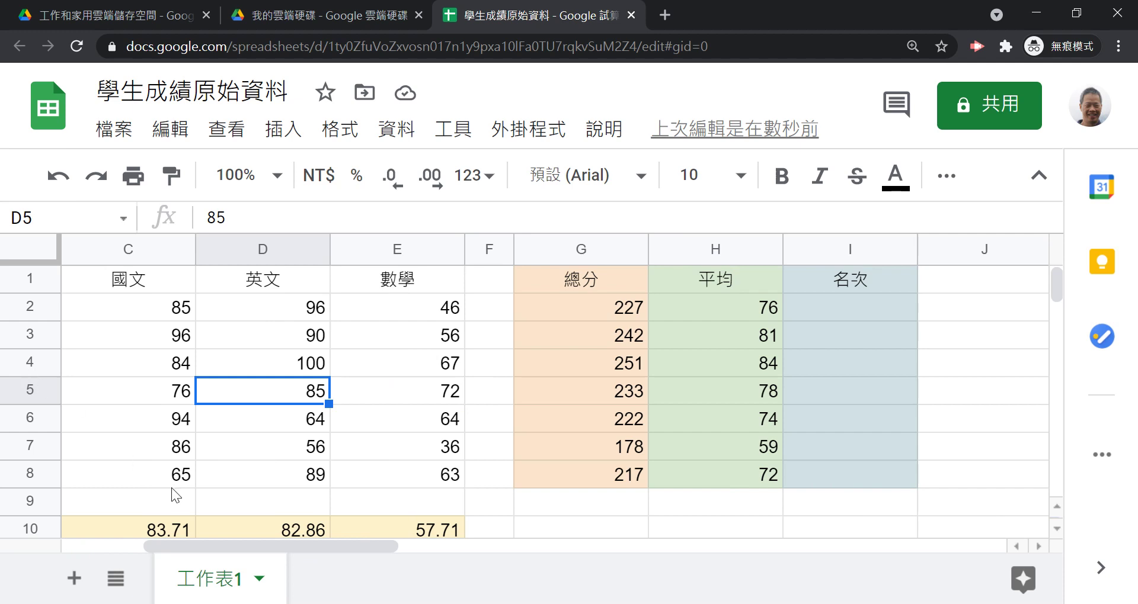
pyautogui.moveTo(242, 545); pyautogui.dragTo(157, 542)
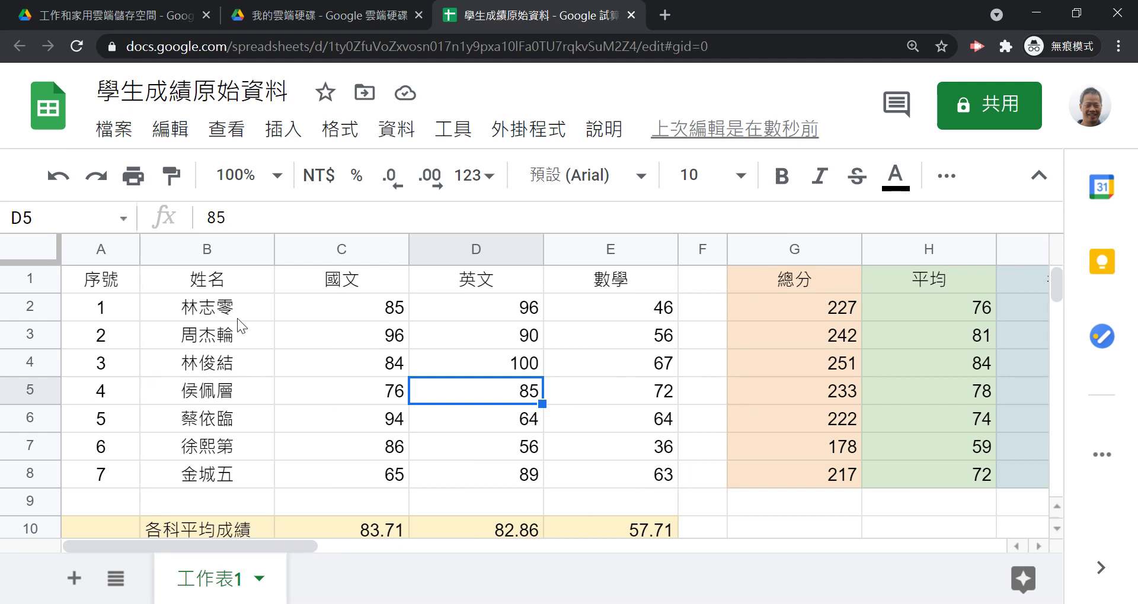
# - Freeze 1 row and 2 columns again so the header row and columns A and B stay fixed
pyautogui.click(242, 287)
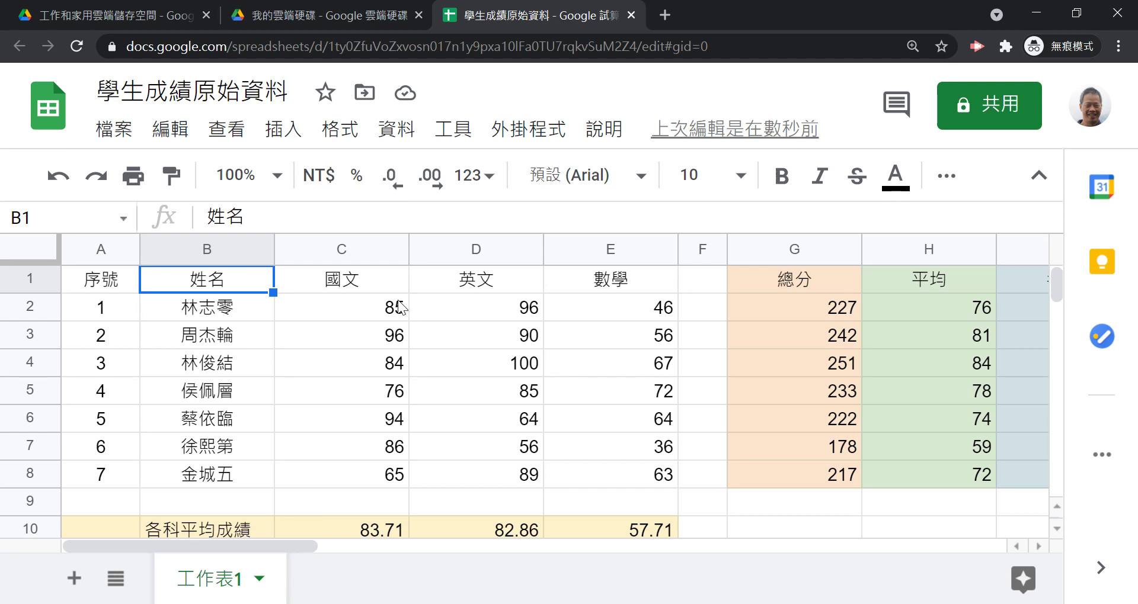
pyautogui.click(218, 132)
pyautogui.moveTo(269, 176)
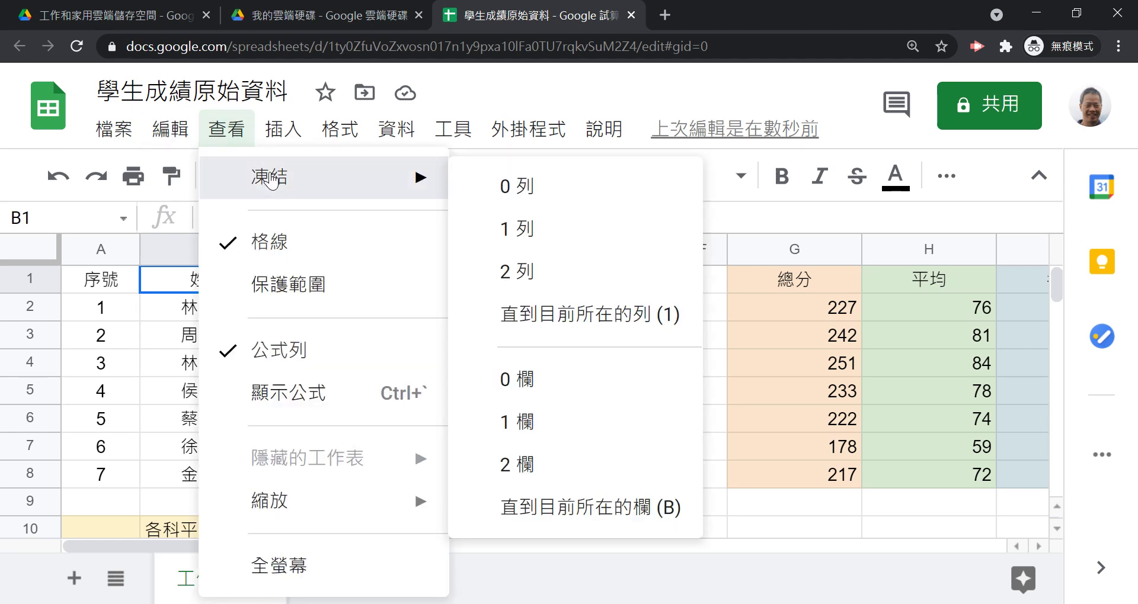
pyautogui.click(544, 229)
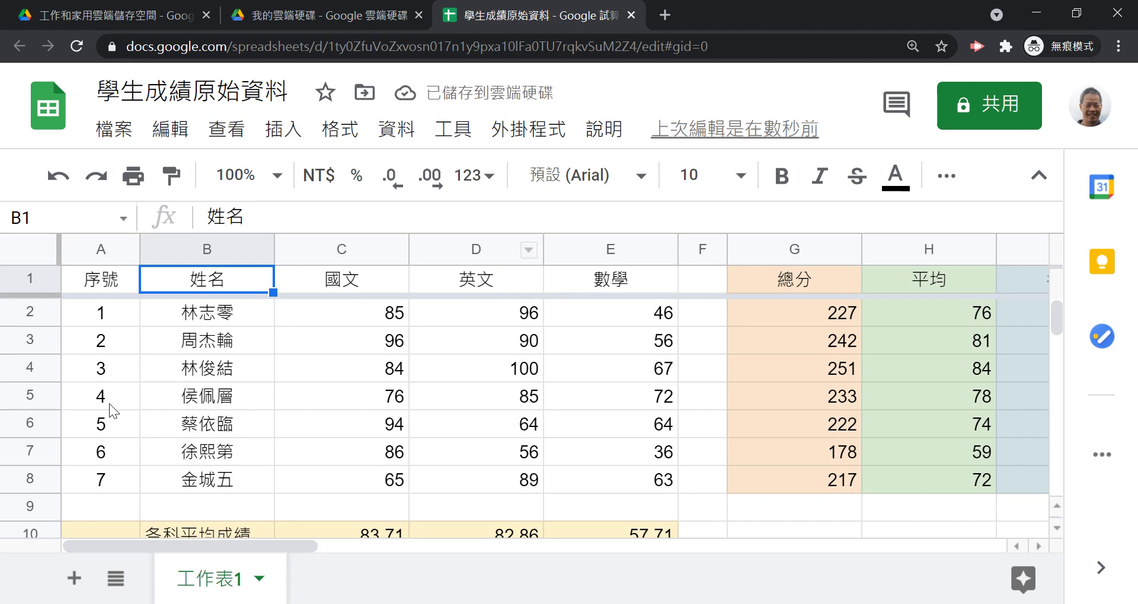
pyautogui.click(228, 131)
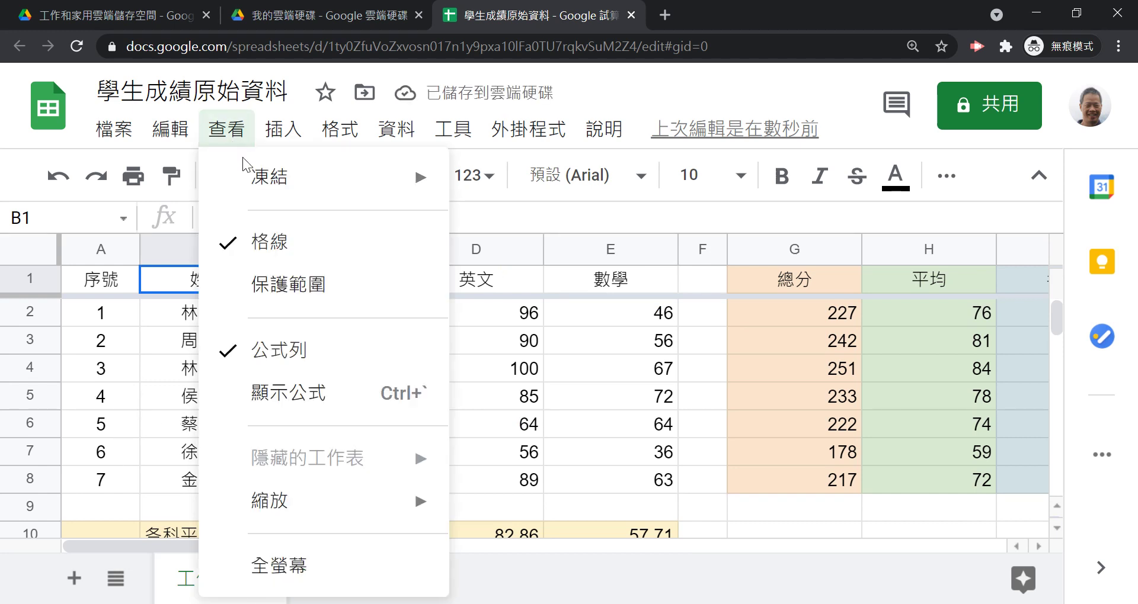
pyautogui.moveTo(266, 188)
pyautogui.click(577, 466)
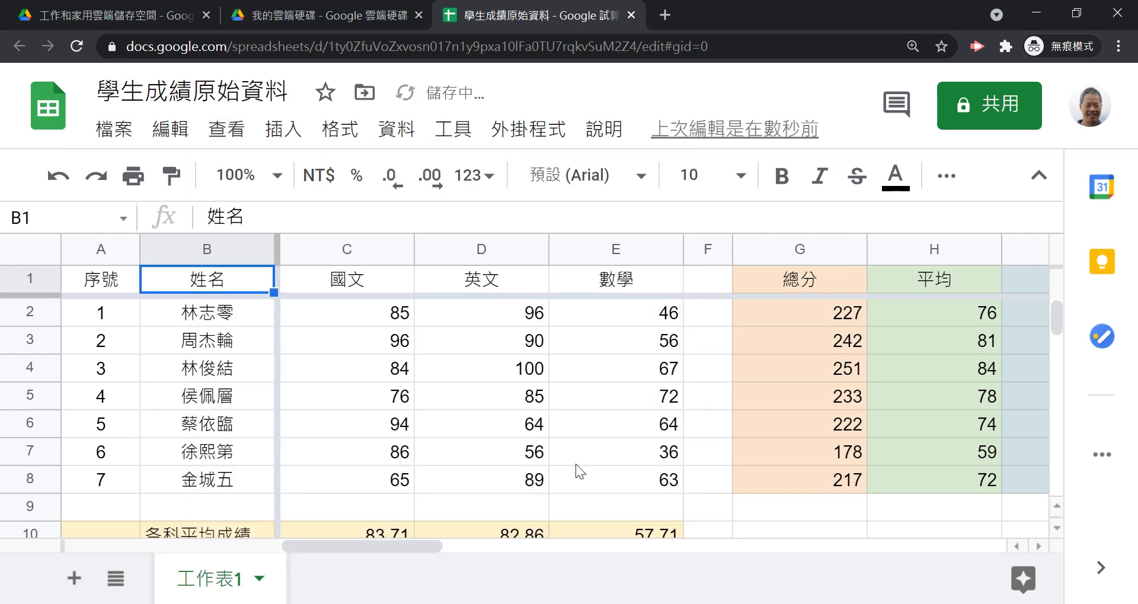
# - Check the refrozen header row and name columns against the statistics rows below and the columns further across
pyautogui.click(465, 431)
pyautogui.scroll(-3, 456, 423)
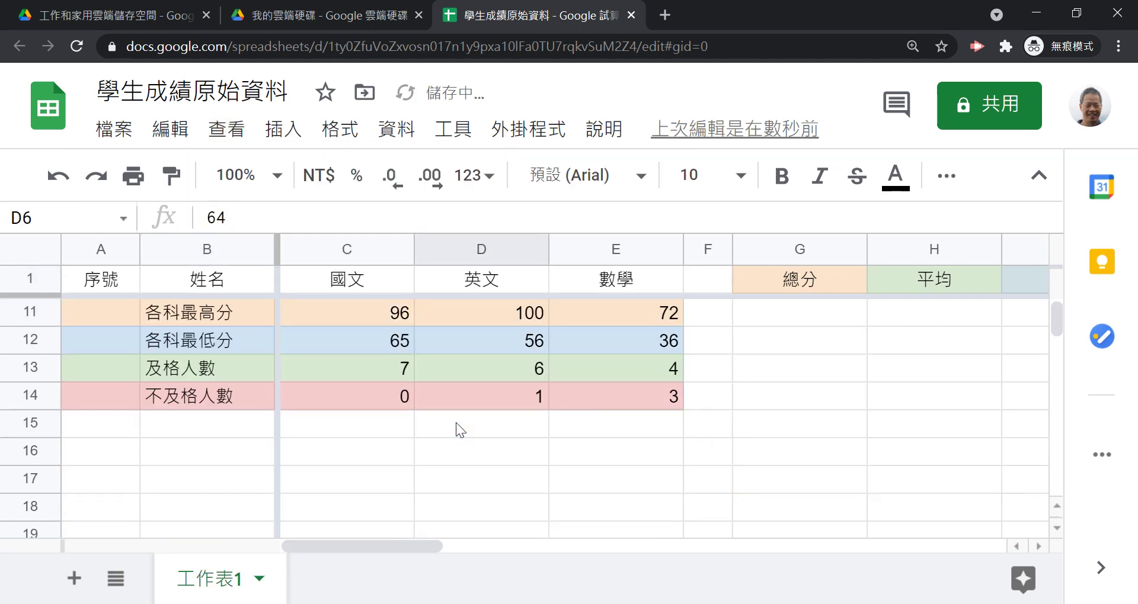
pyautogui.scroll(3, 459, 416)
pyautogui.scroll(-5, 458, 419)
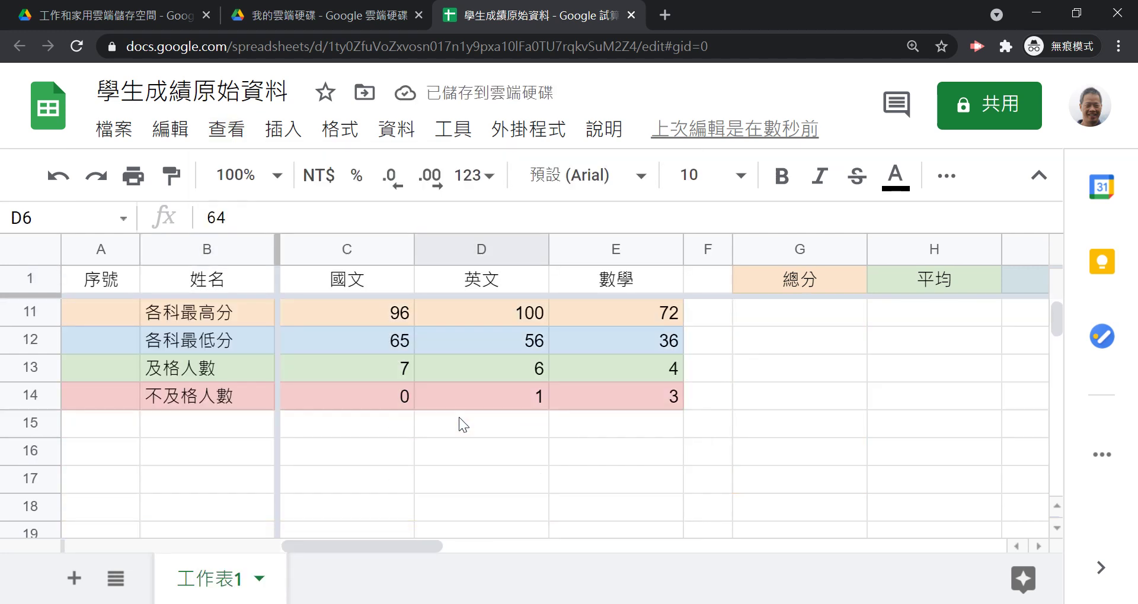
pyautogui.scroll(5, 459, 424)
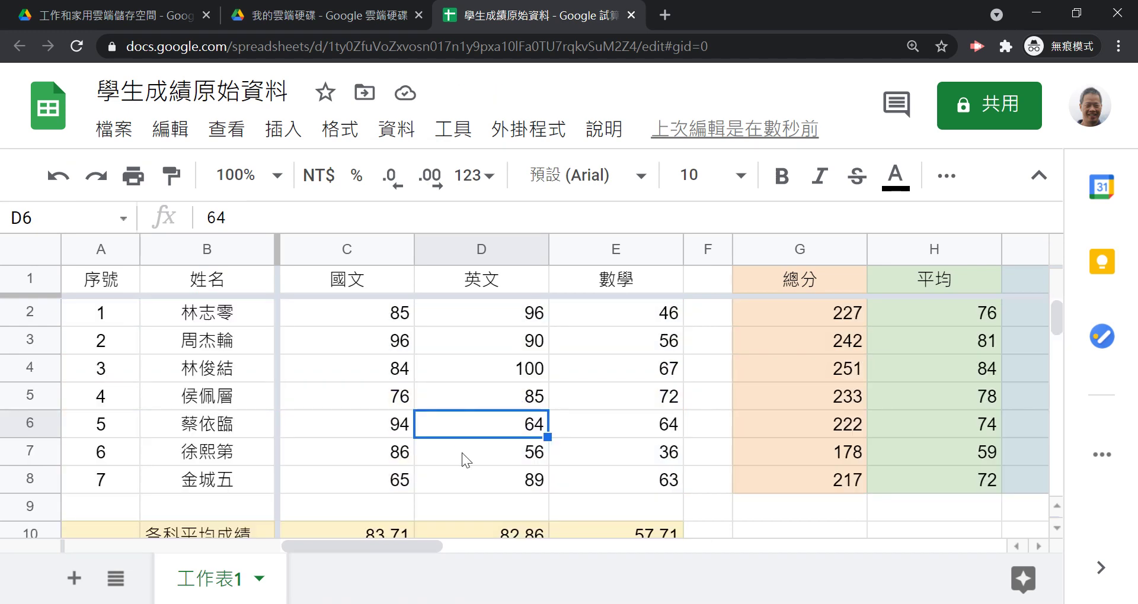
pyautogui.moveTo(430, 548); pyautogui.dragTo(357, 525)
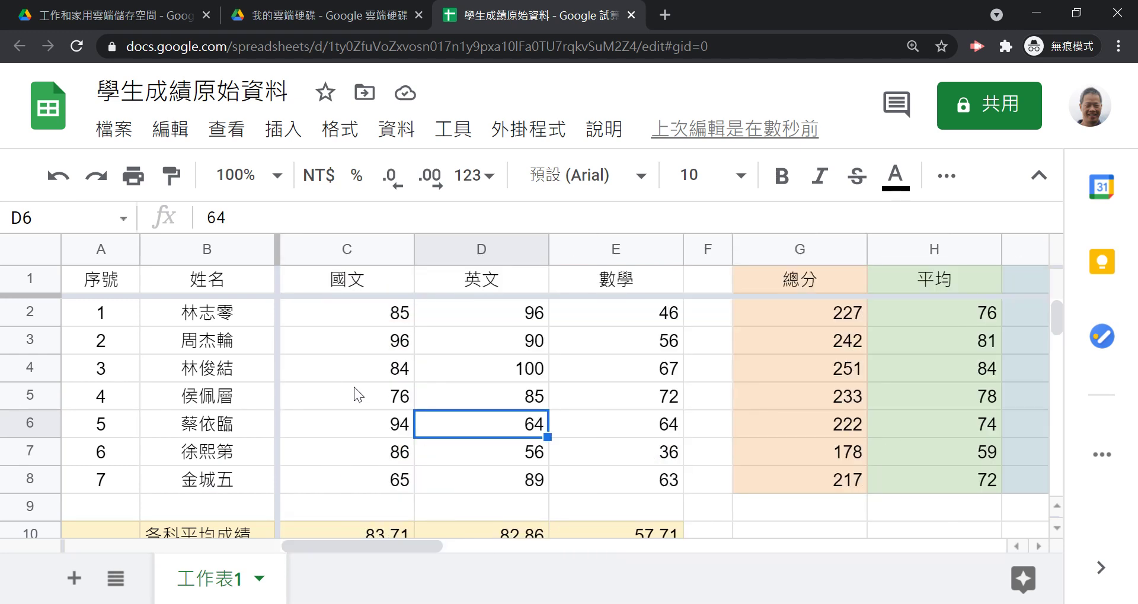